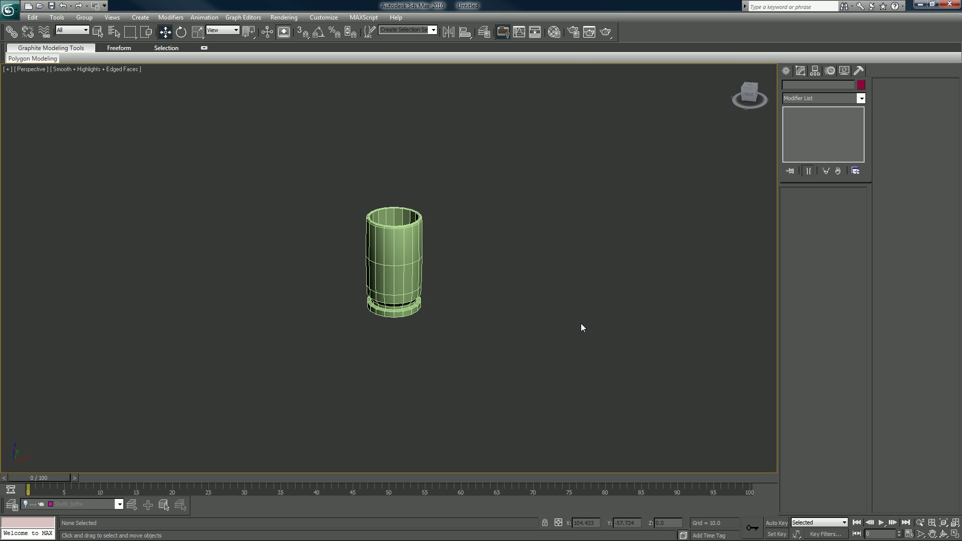
- Turn off Edged Faces on the shell and orbit the view to look into its open top
key(F4)
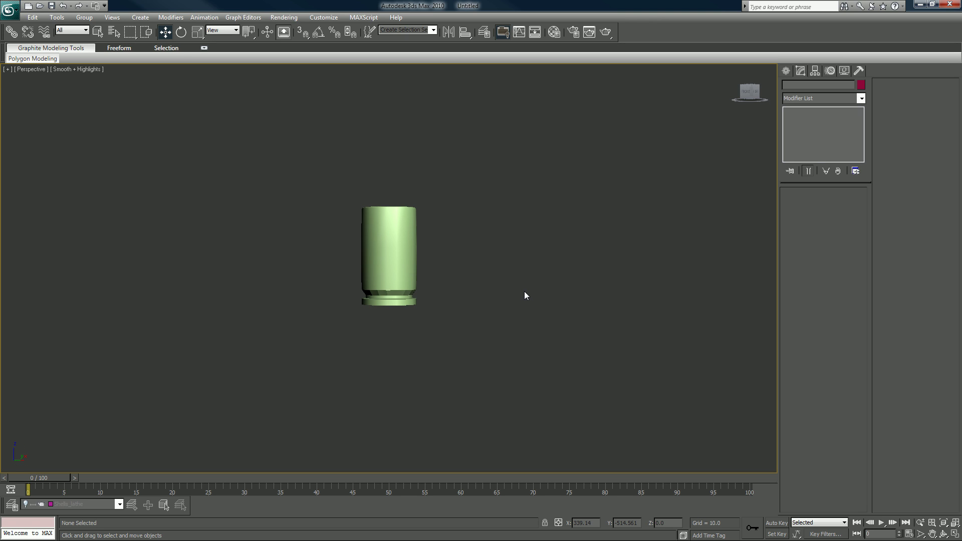
alt+middle_drag(529, 281, 517, 307)
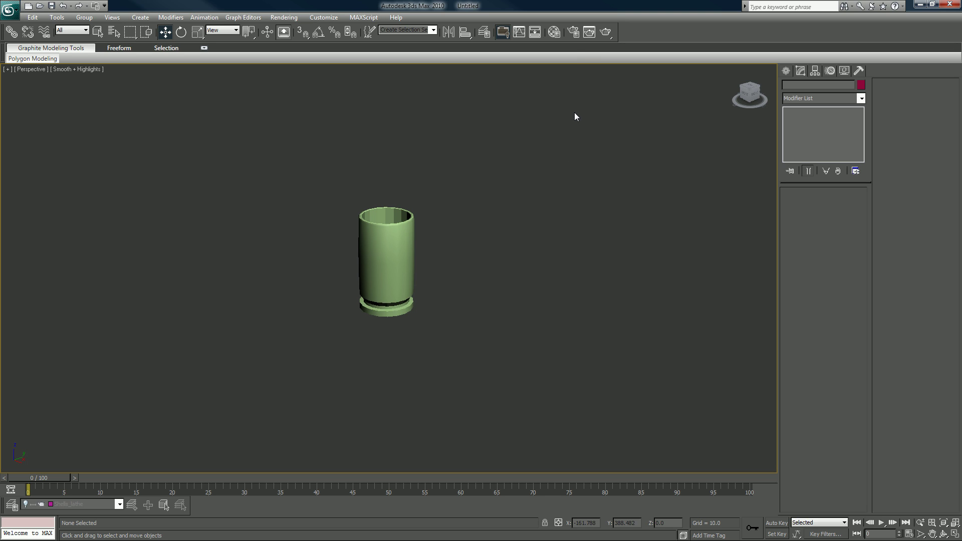
- Open the Layer Manager and Shift-move clone the shell as a copy named Shell_Reactor 01
click(488, 34)
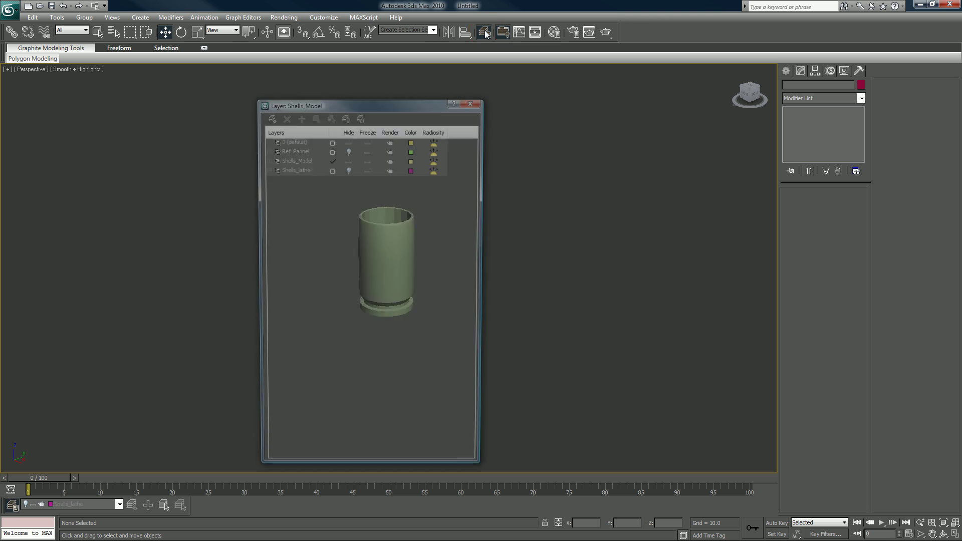
drag(428, 107, 714, 99)
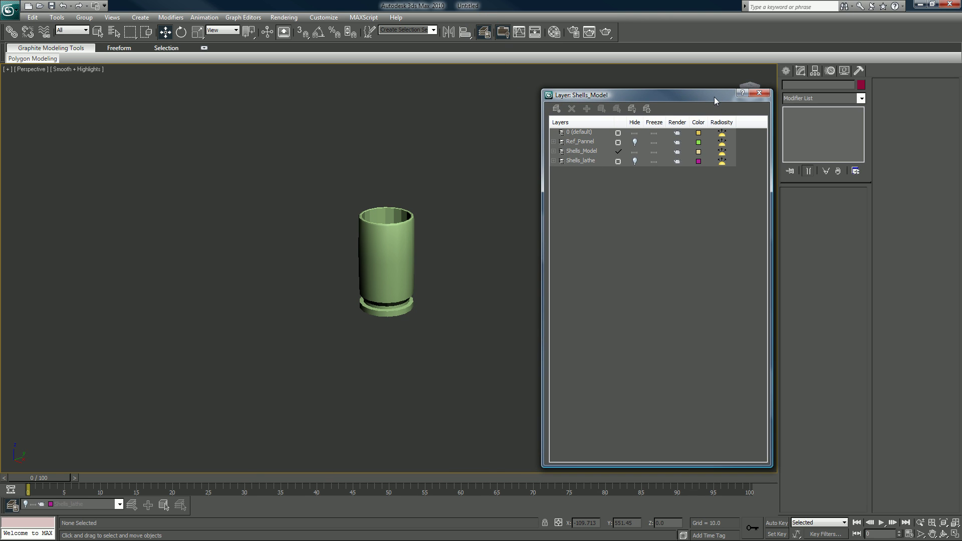
click(408, 253)
shift+drag(411, 292, 338, 313)
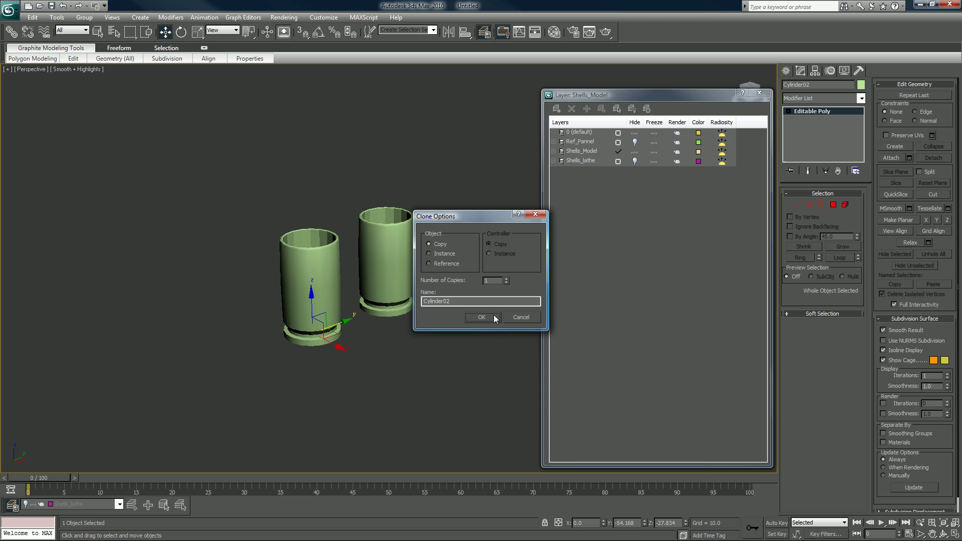
key(shift+Tab)
text(S)
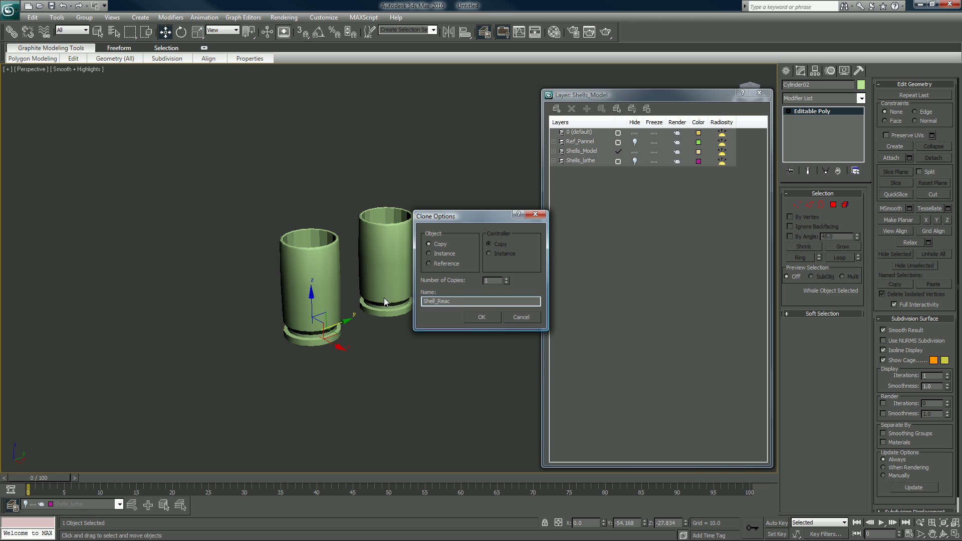
text(tor 01)
key(Return)
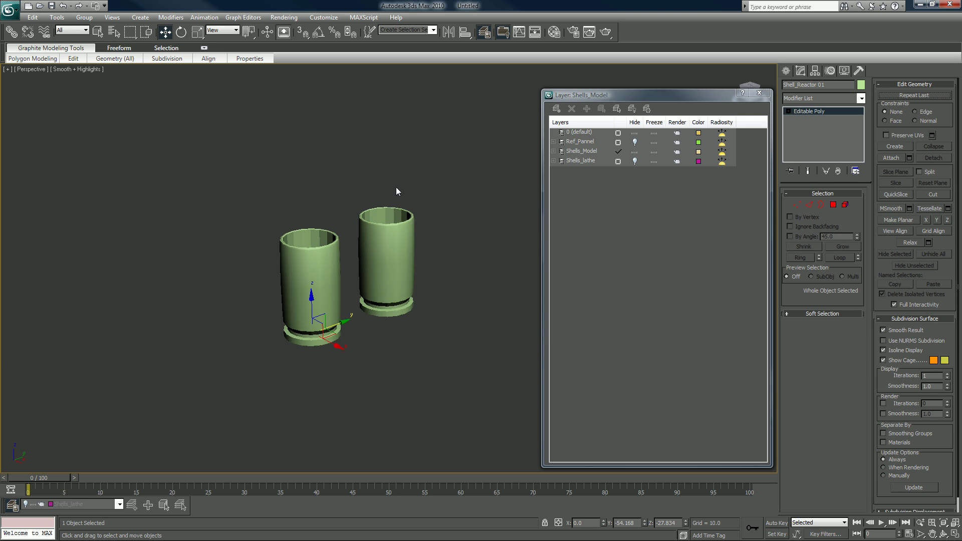
- Toggle the Shells_Model layer's visibility off and on, then select the Shell_Reactor 01 copy
click(397, 234)
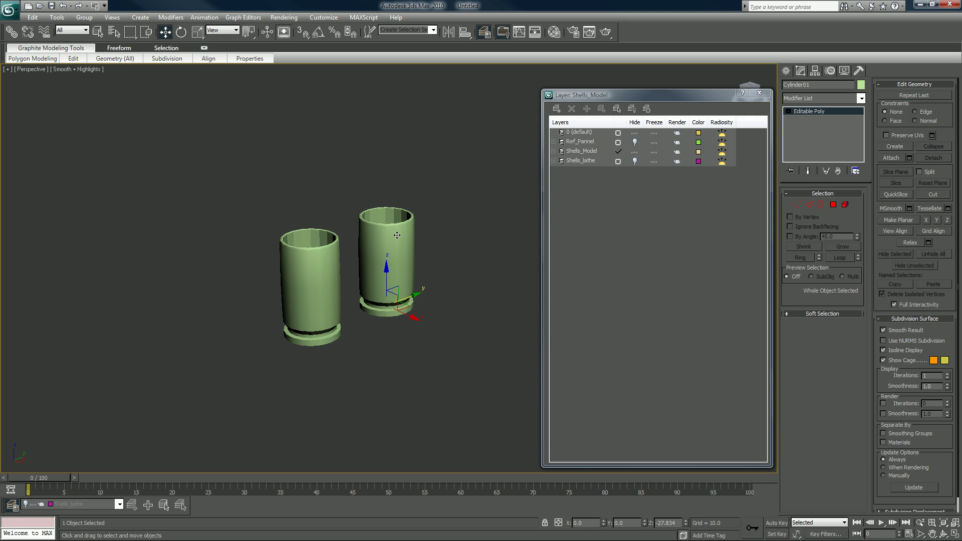
click(633, 152)
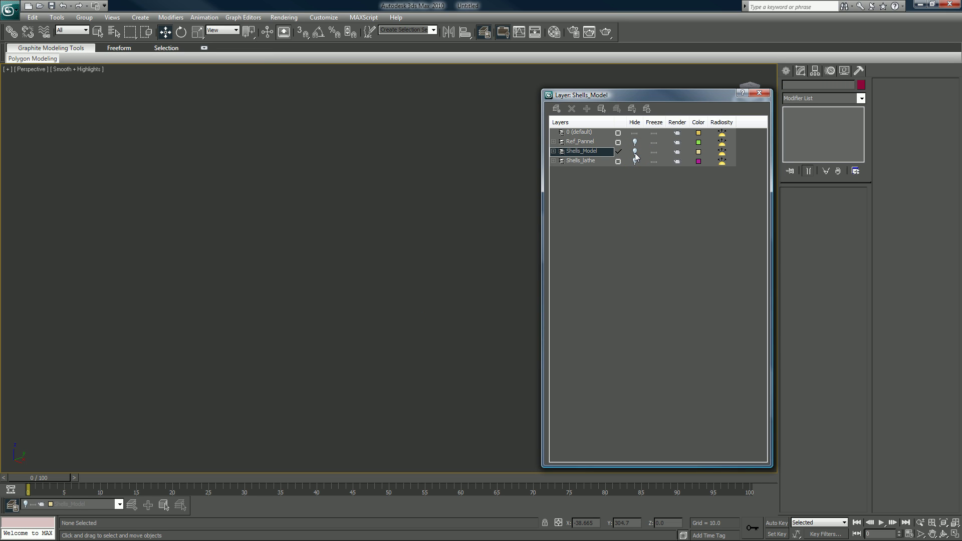
click(635, 153)
click(344, 270)
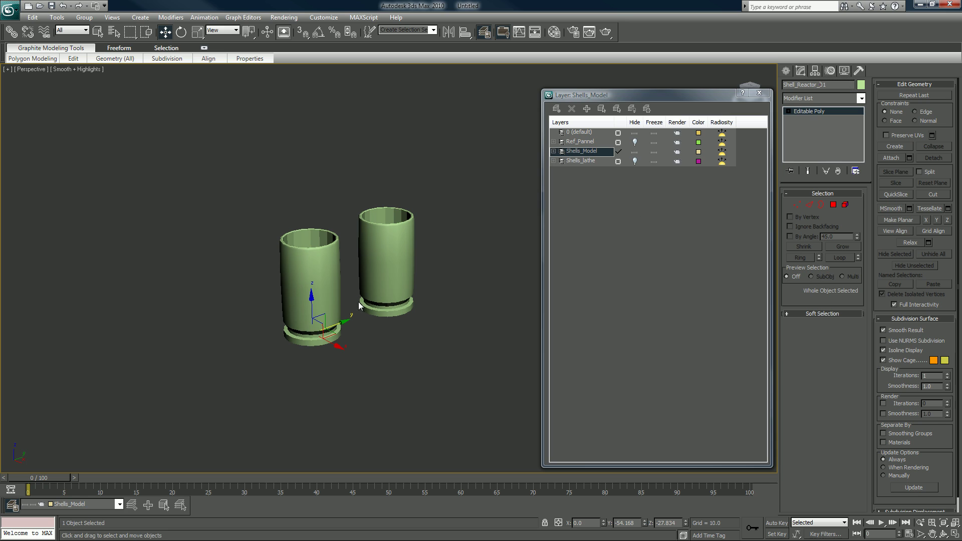
- Create a new layer named Reactor from the selected copy and hide the Shells_Model layer
click(323, 290)
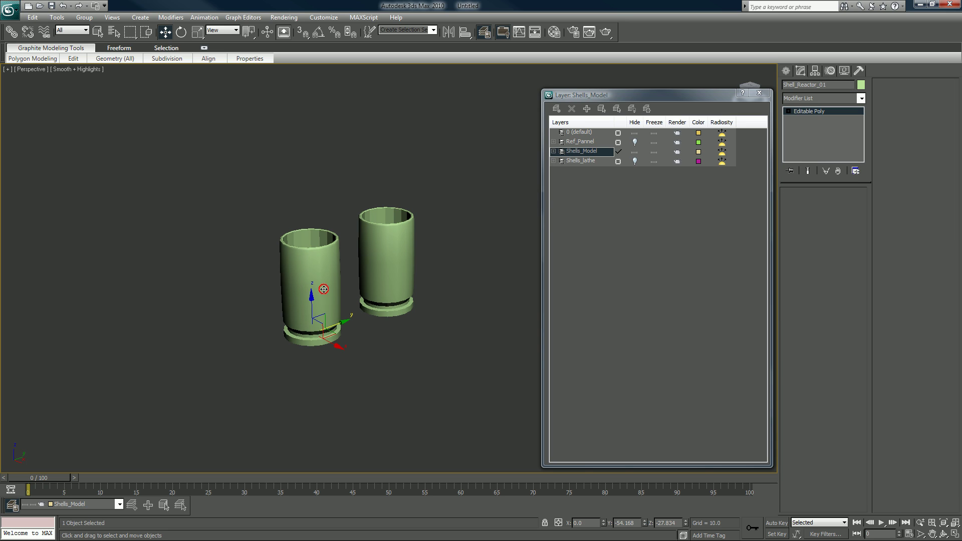
click(557, 109)
click(574, 142)
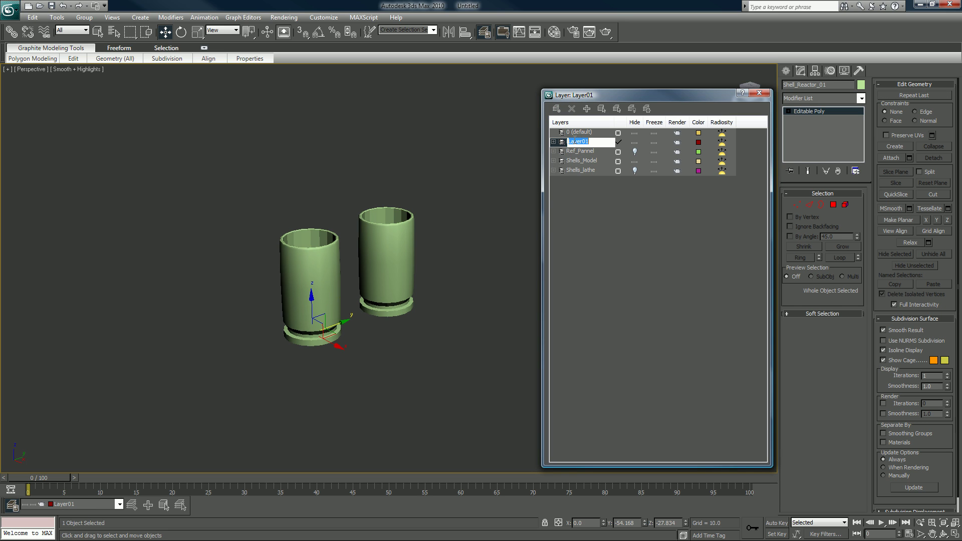
text(Reactor)
key(Return)
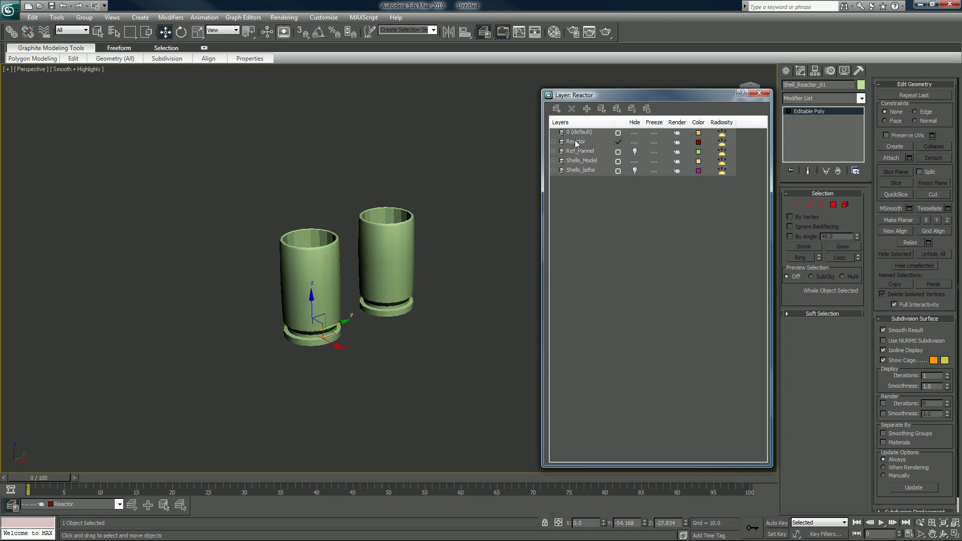
click(635, 161)
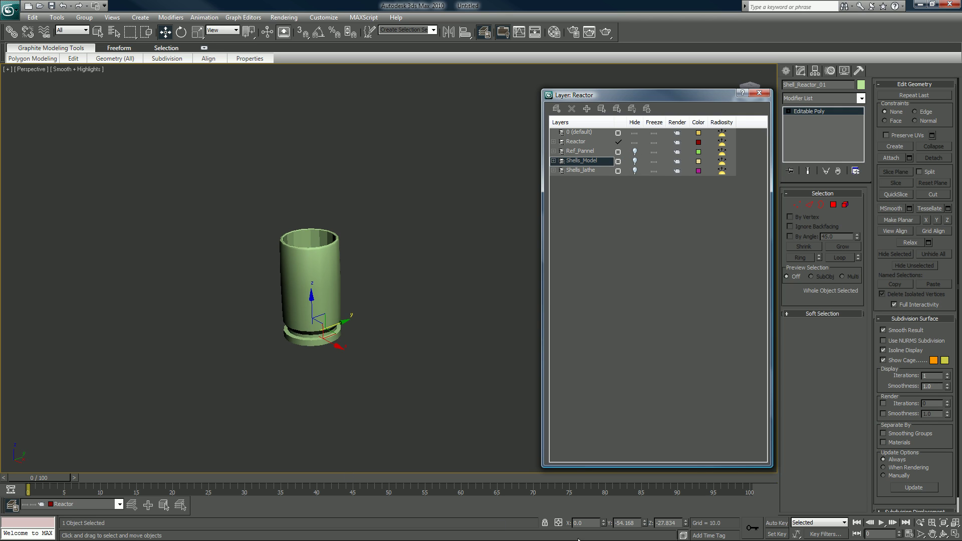
- Zero the copy's Y and Z positions and close the Layer Manager
right_click(645, 526)
right_click(686, 525)
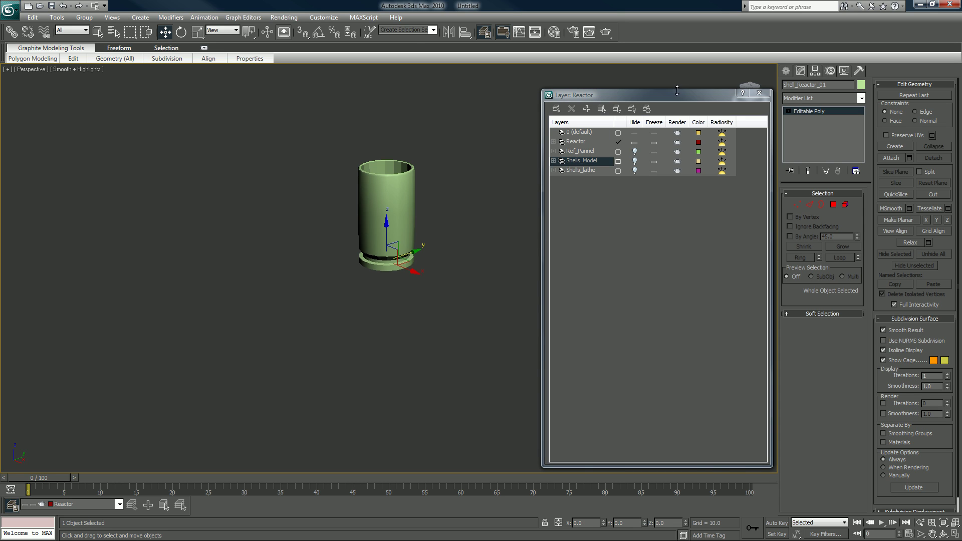
click(343, 131)
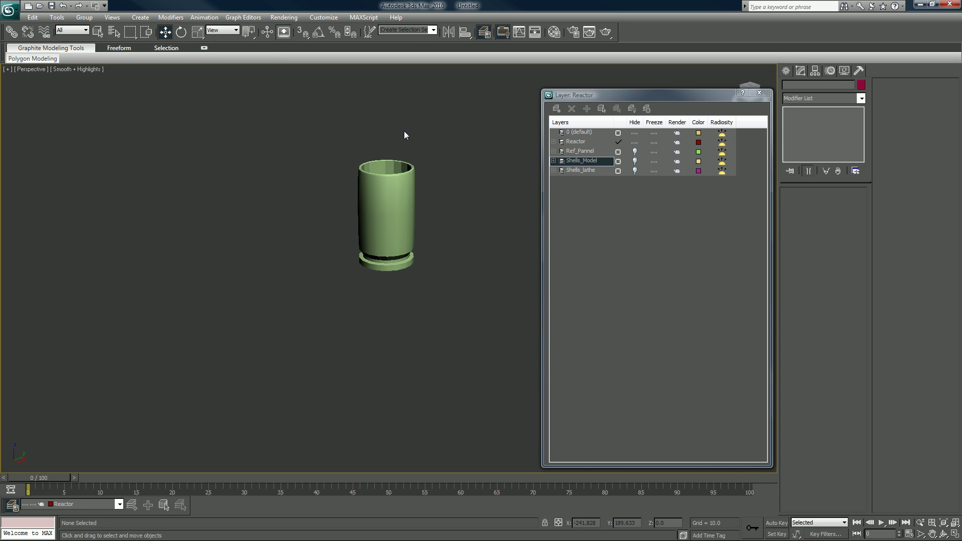
click(759, 92)
drag(461, 150, 262, 352)
click(161, 174)
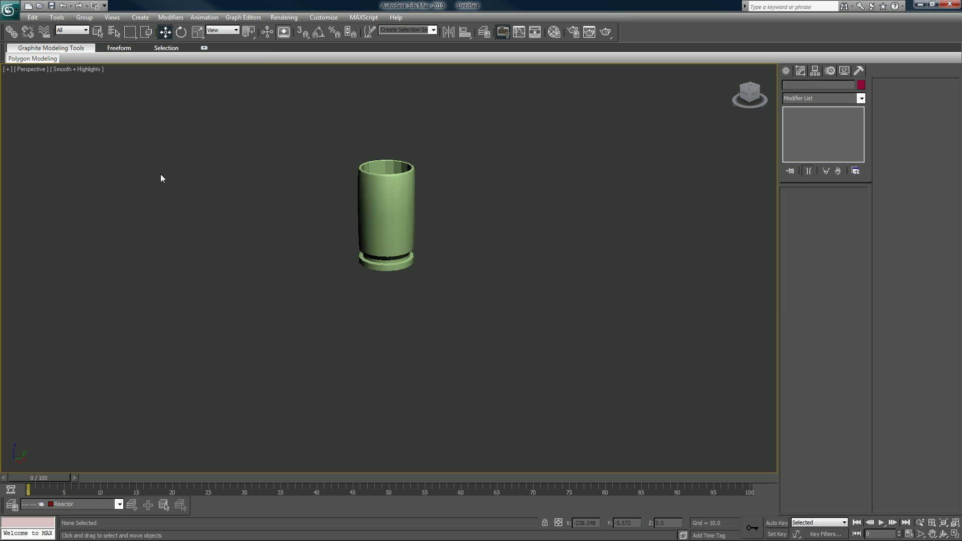
- Use Save As to store the scene in the Falling Shells folder as 'Falling Shells Save 001'
click(9, 9)
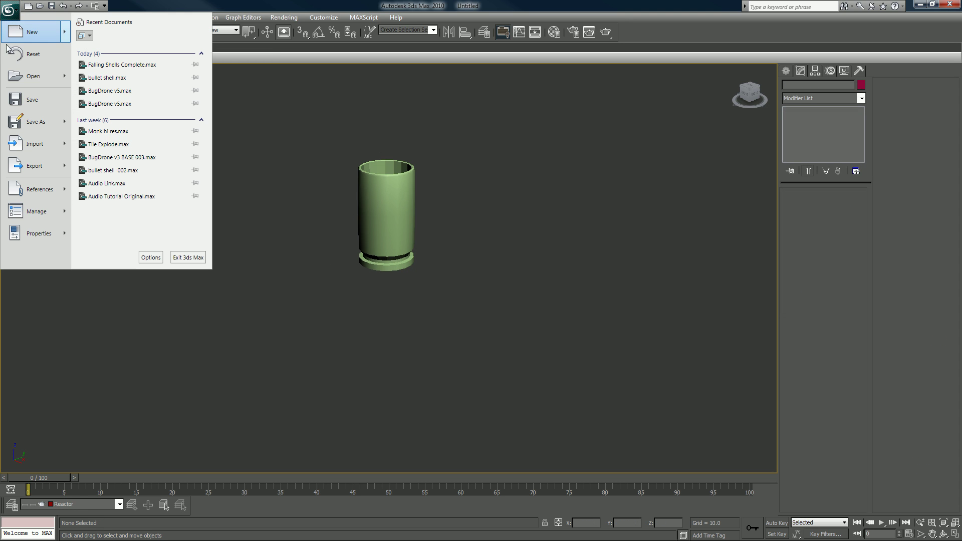
click(17, 100)
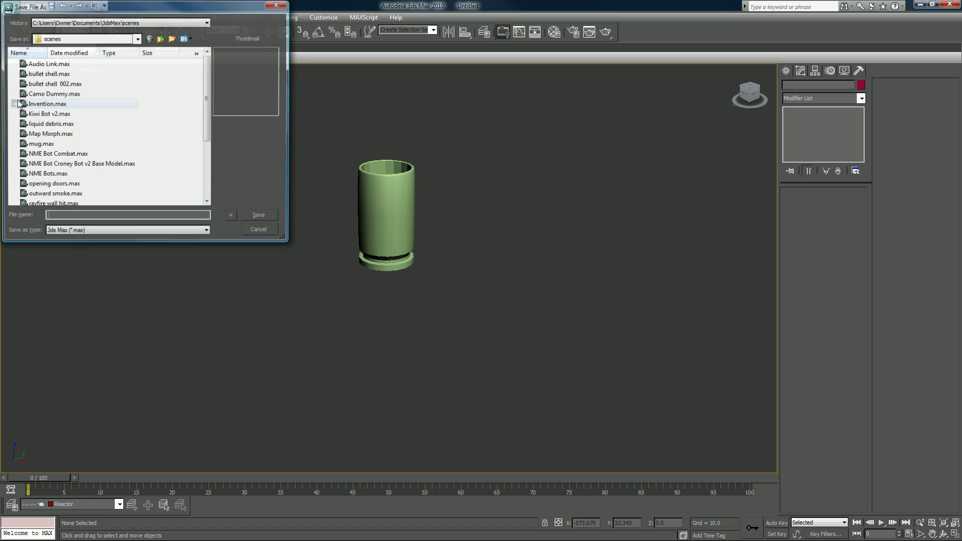
click(75, 39)
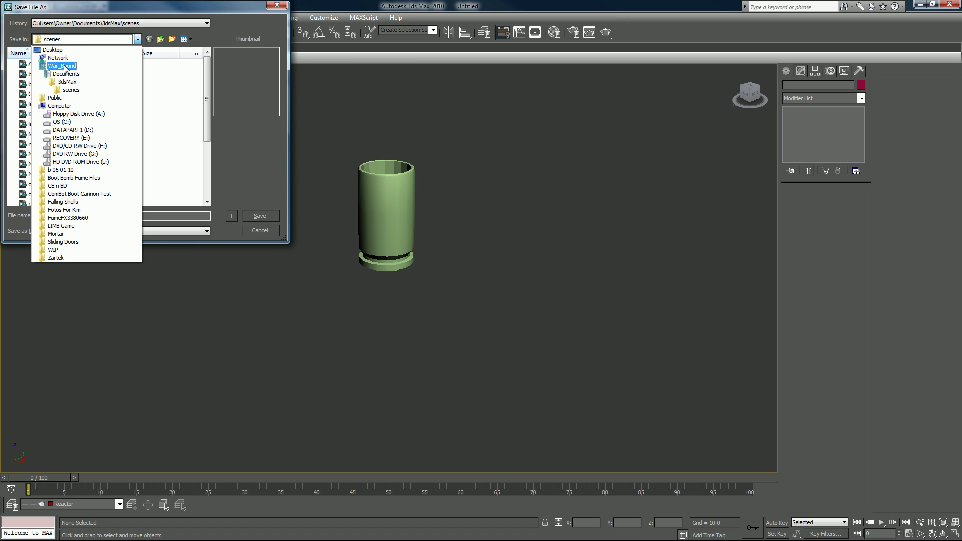
click(69, 204)
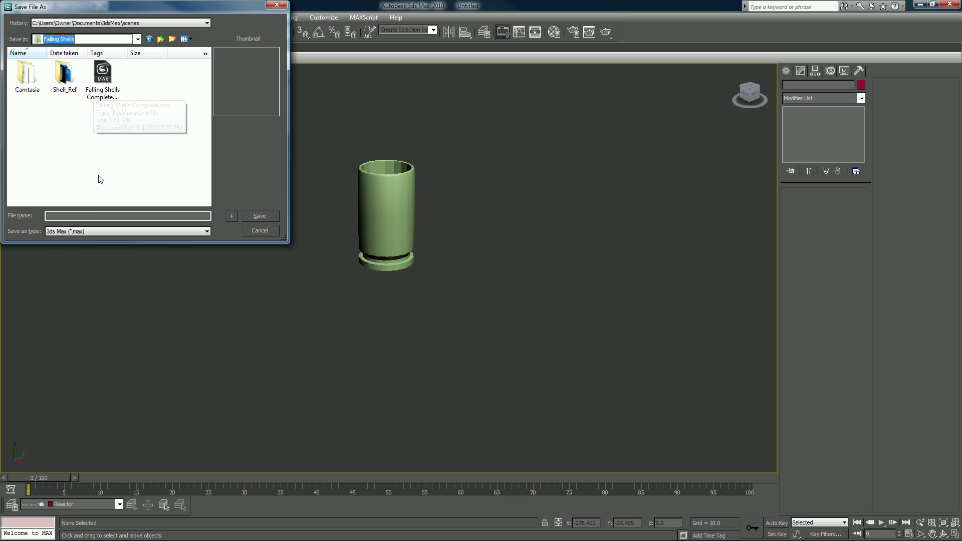
click(115, 215)
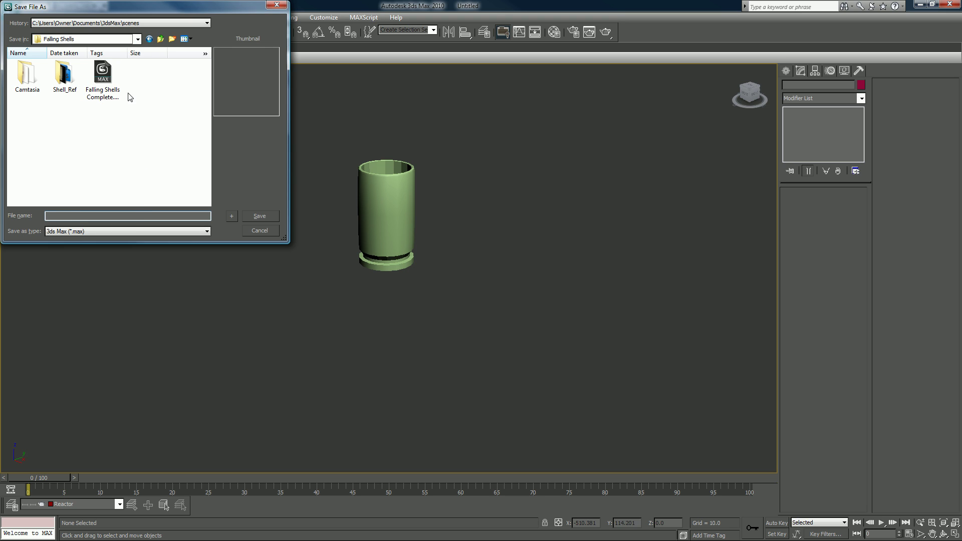
click(88, 214)
text(F)
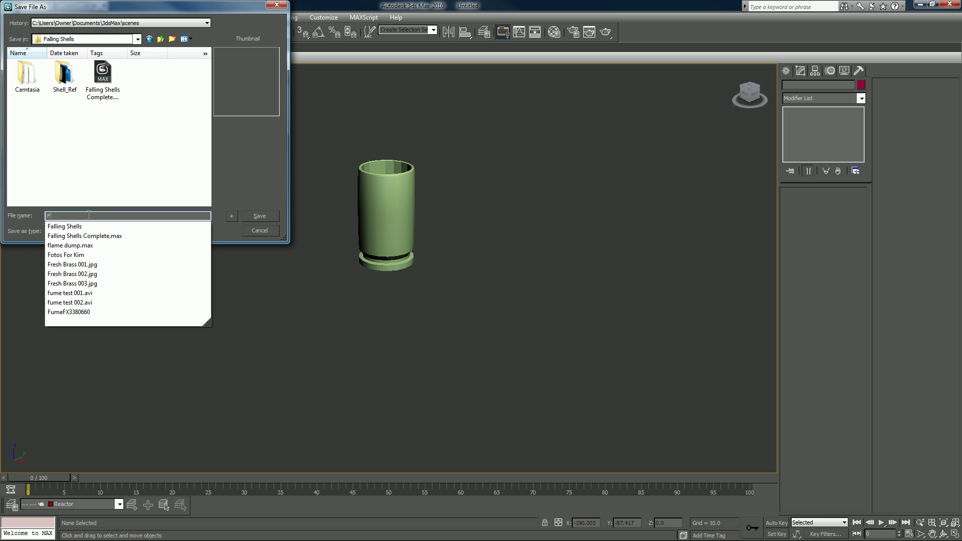
text(alling)
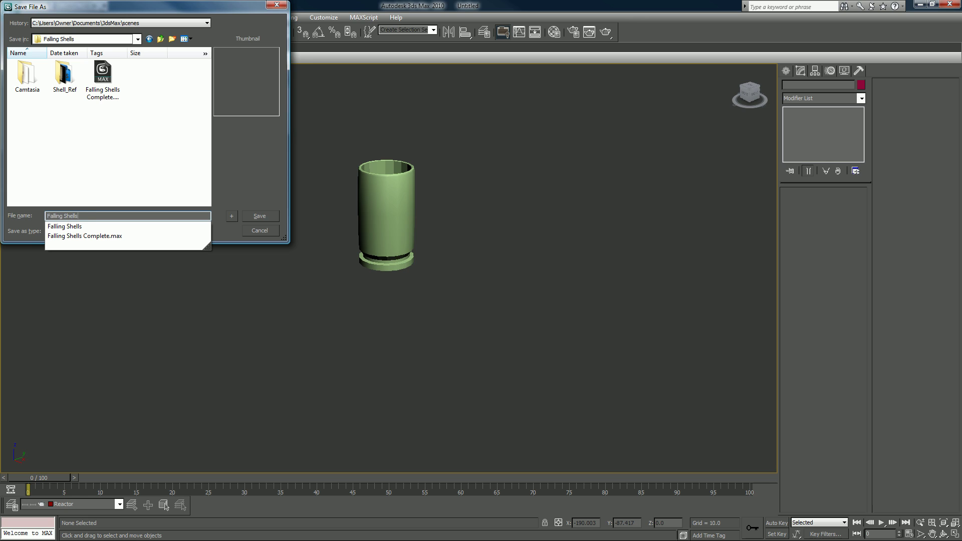
text(Shells)
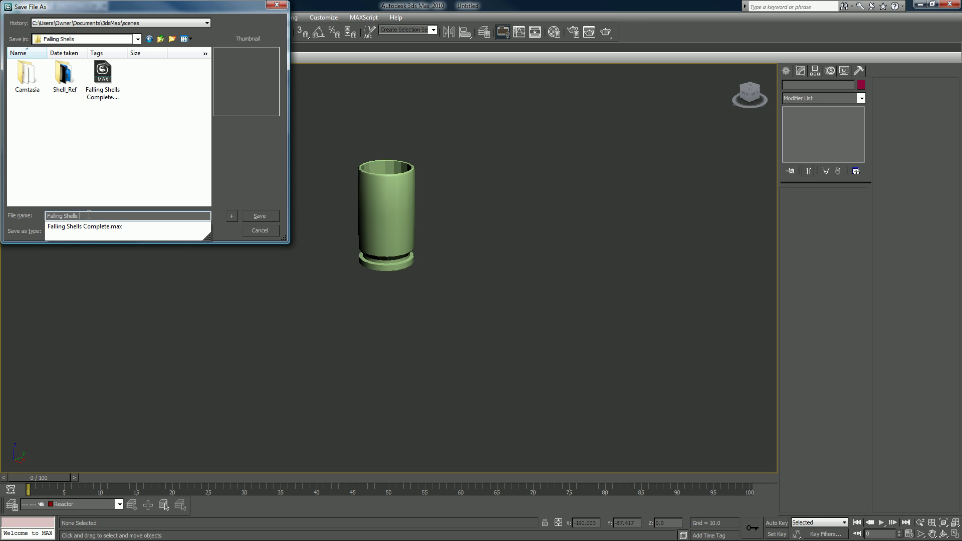
key(BackSpace)
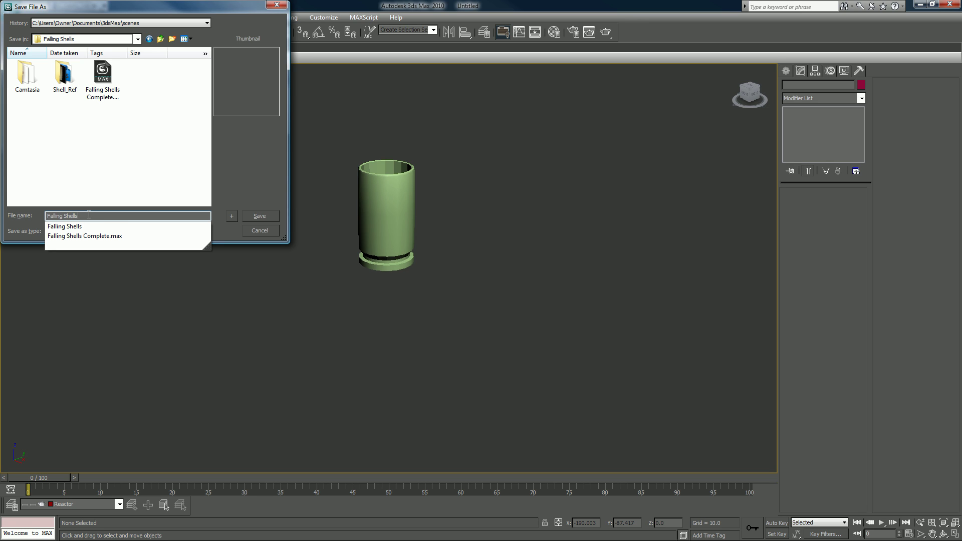
text(Save)
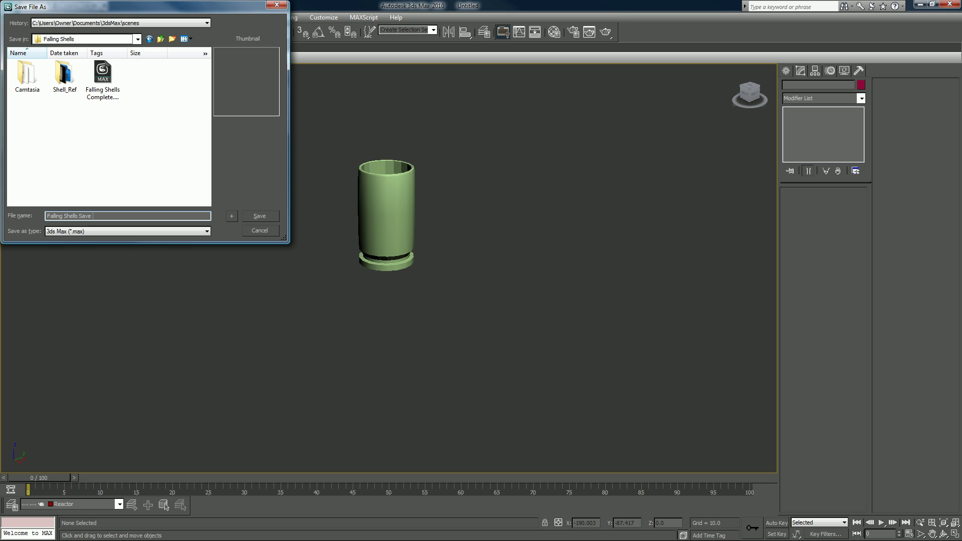
text( 001)
key(Return)
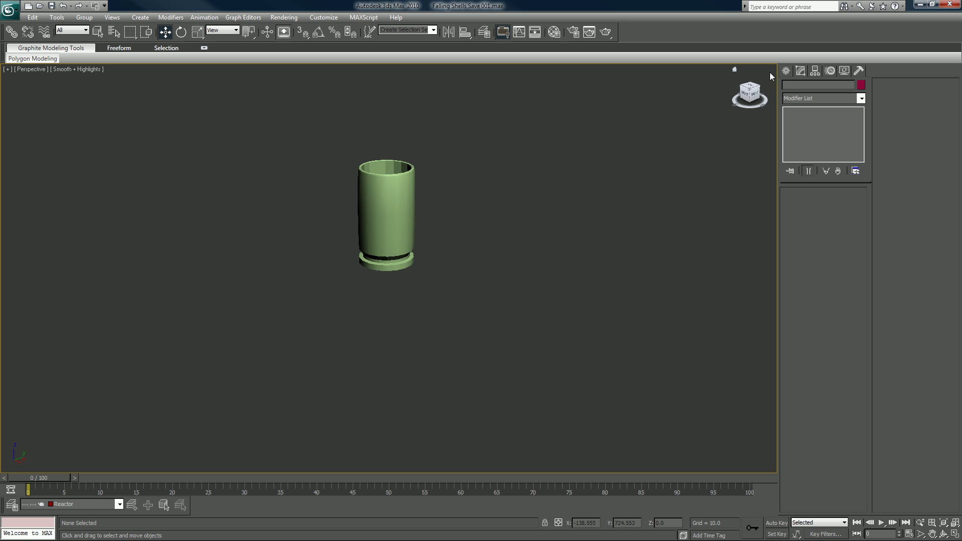
- Draw a Plane beneath the shell with Length and Width of 10000
click(786, 70)
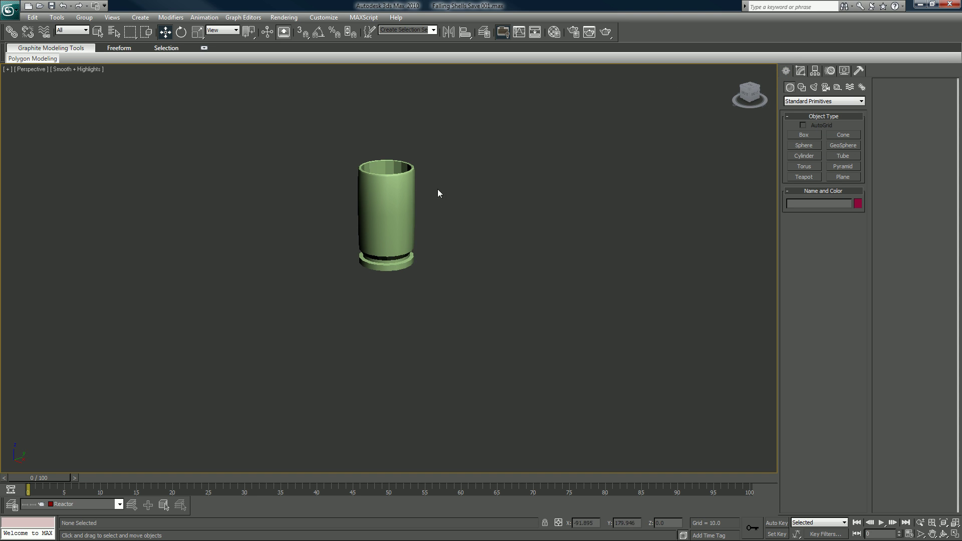
click(486, 33)
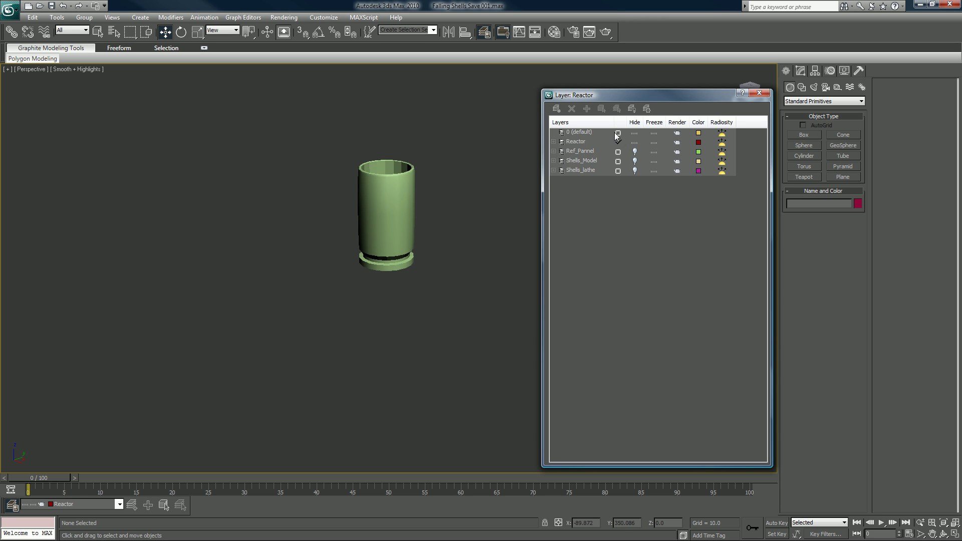
click(759, 93)
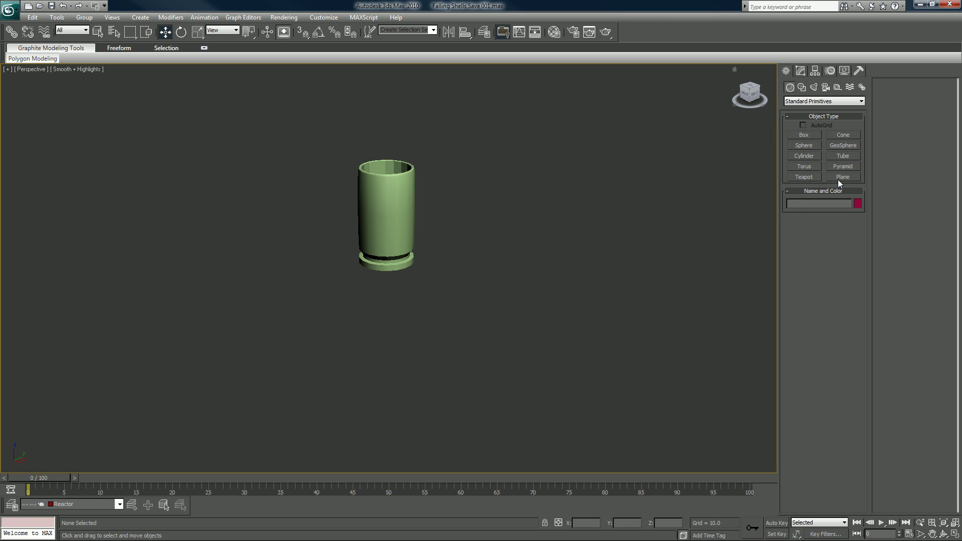
click(843, 177)
drag(460, 303, 468, 364)
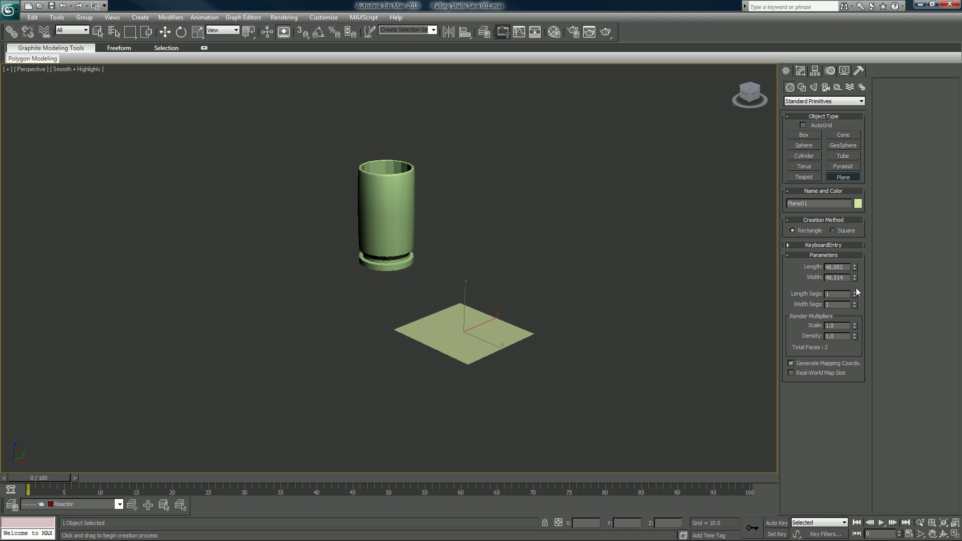
drag(846, 267, 785, 269)
text(10000)
key(Tab)
text(1)
key(Return)
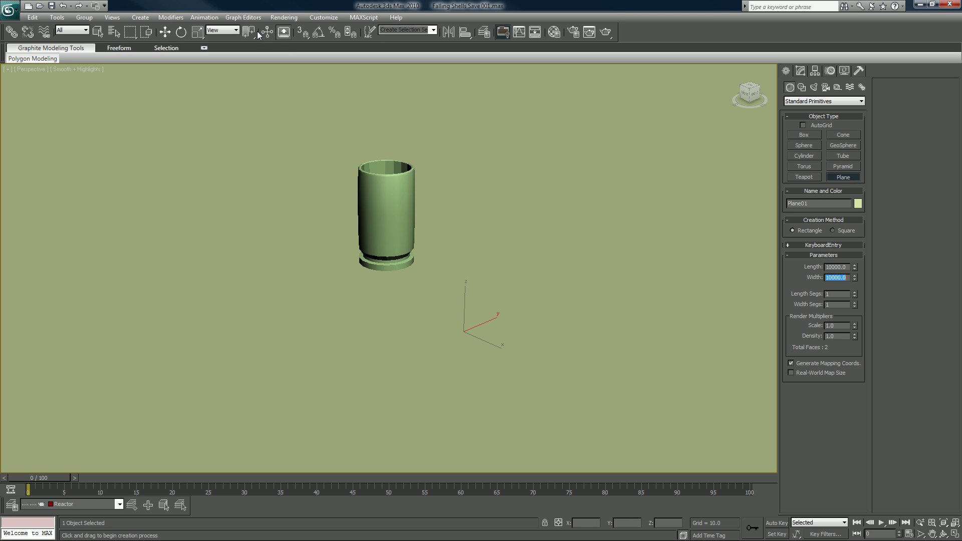
- Zero Plane01's X and Y positions and switch the viewport to Hidden Line
click(166, 32)
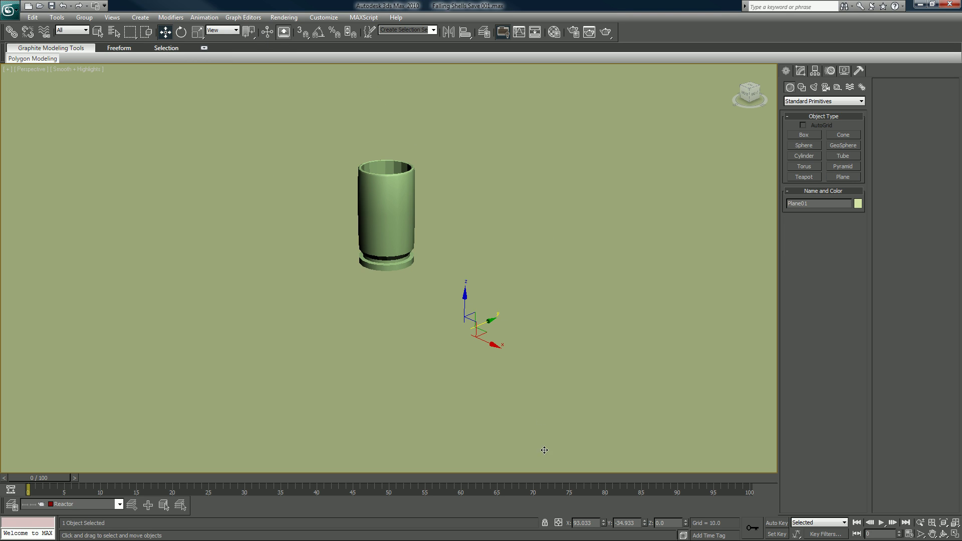
right_click(604, 523)
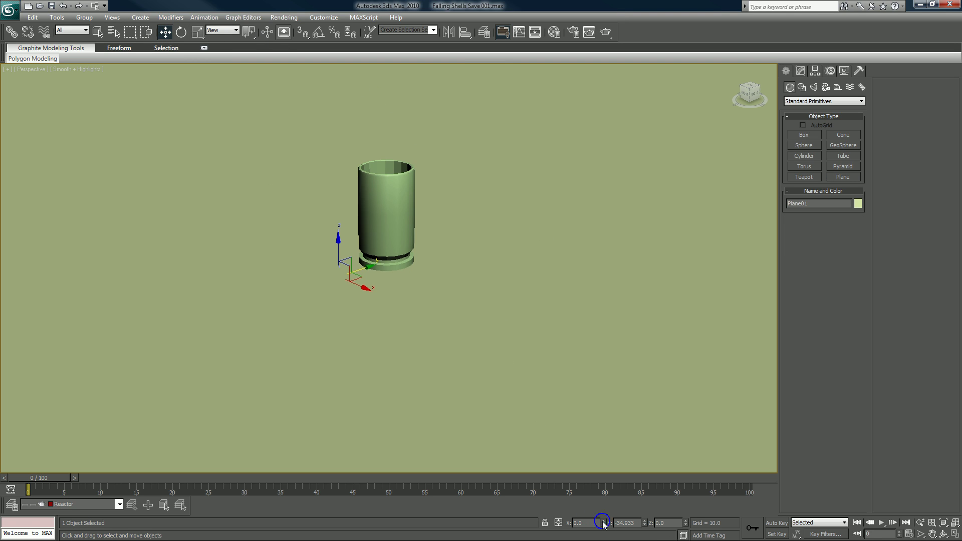
right_click(645, 524)
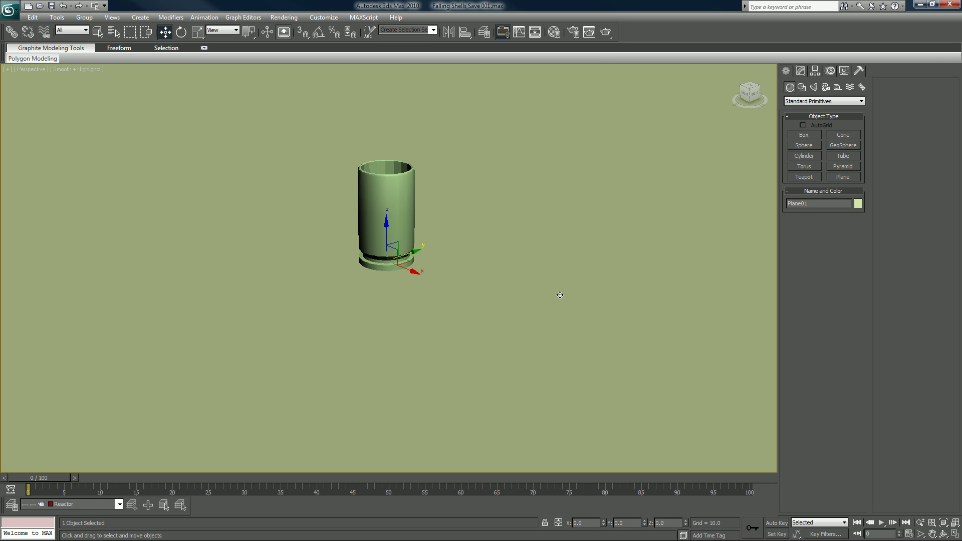
mouse_move(561, 281)
alt+middle_down()
mouse_move(553, 260)
mouse_move(571, 271)
alt+middle_up()
click(64, 67)
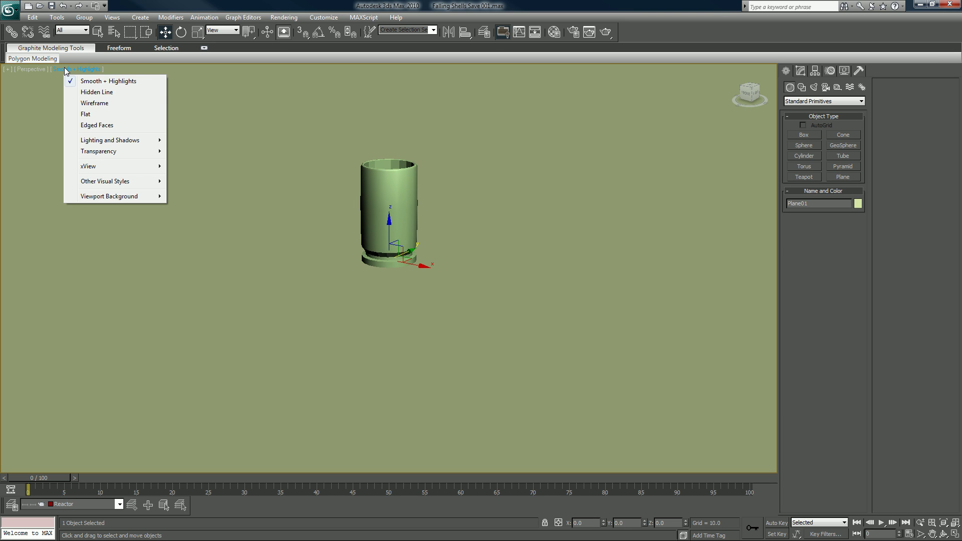
click(82, 90)
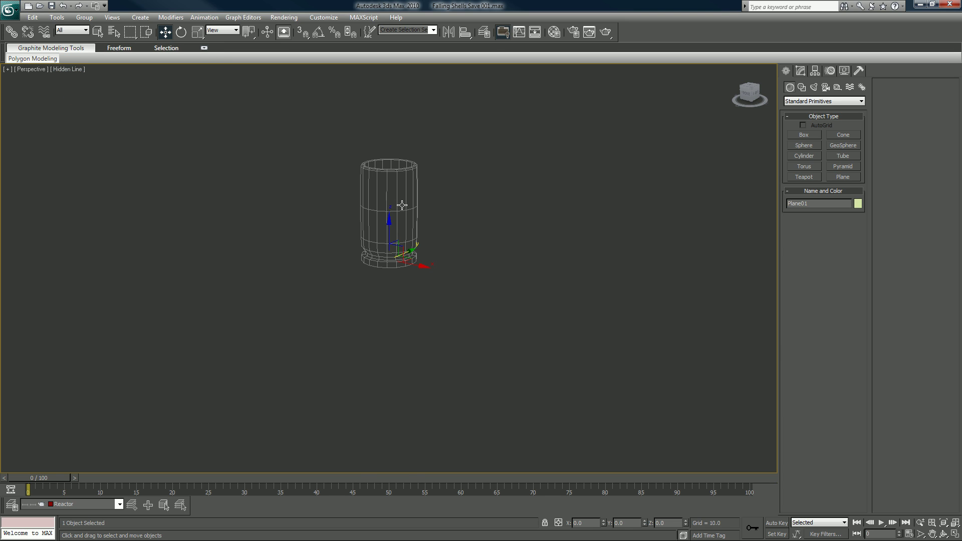
- Enable the reactor toolbar and box-select the shell together with the ground plane
scroll(402, 204, down, 2)
click(397, 224)
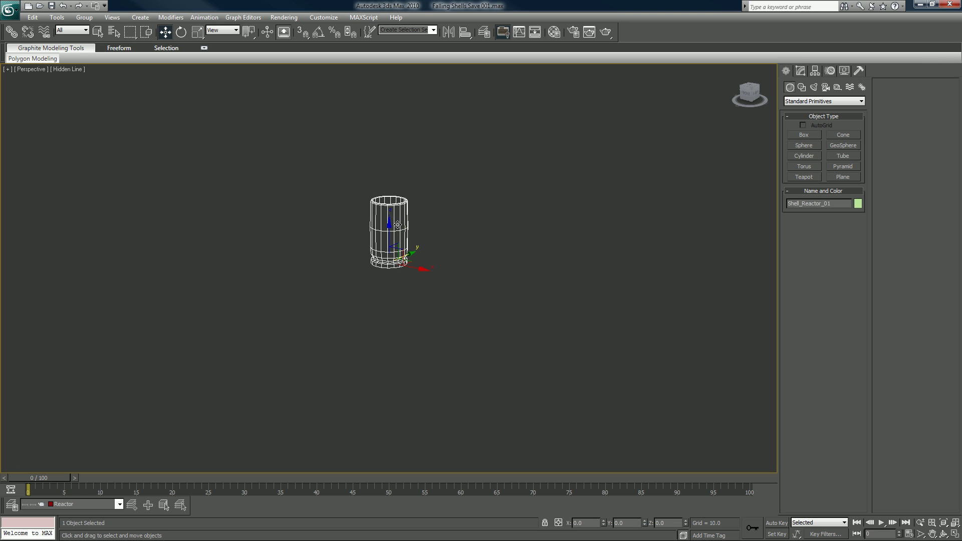
mouse_move(397, 225)
alt+middle_down()
mouse_move(388, 293)
mouse_move(394, 211)
alt+middle_up()
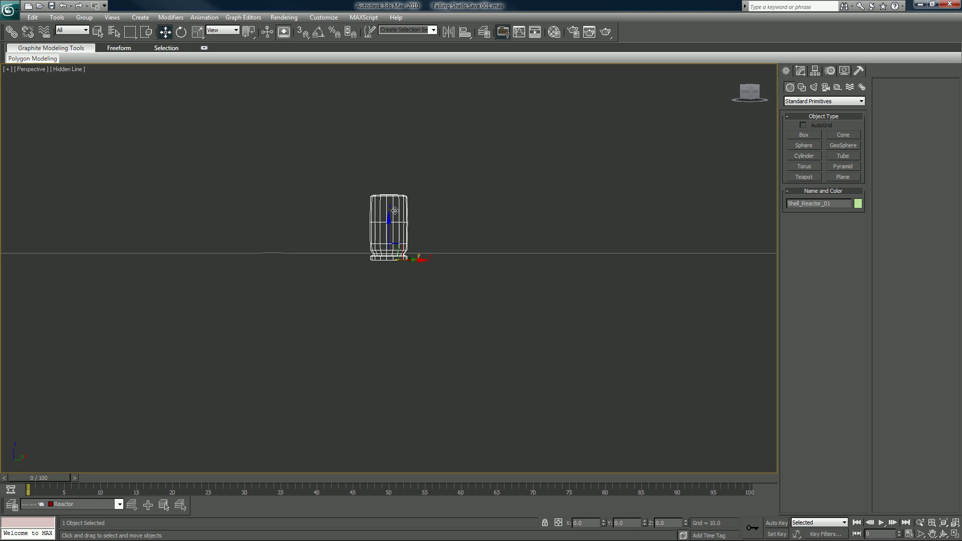
click(480, 163)
alt+middle_drag(479, 163, 475, 179)
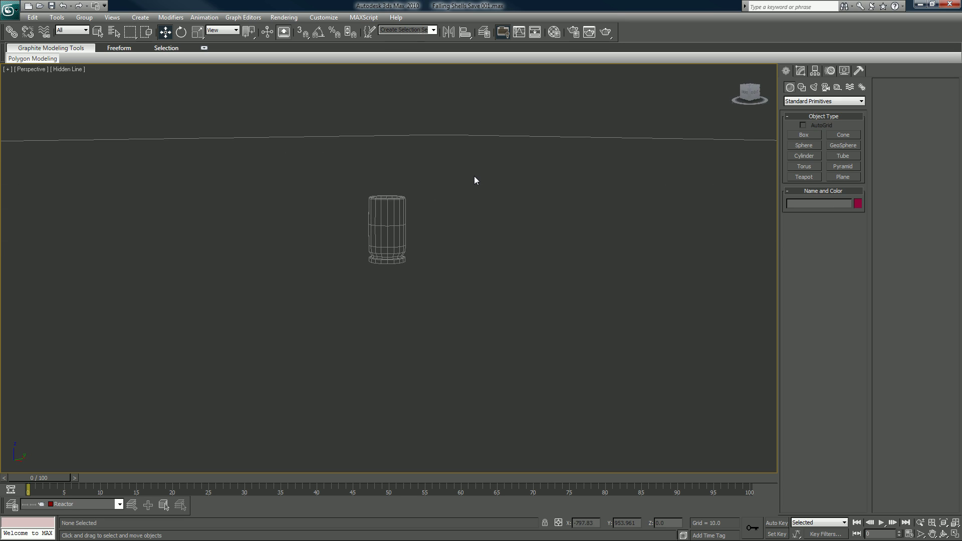
click(402, 214)
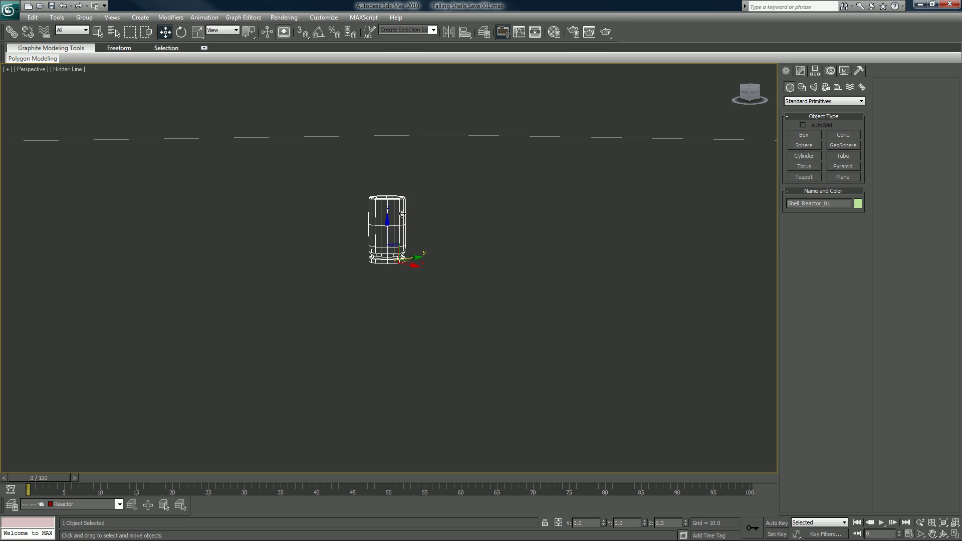
right_click(755, 39)
click(780, 108)
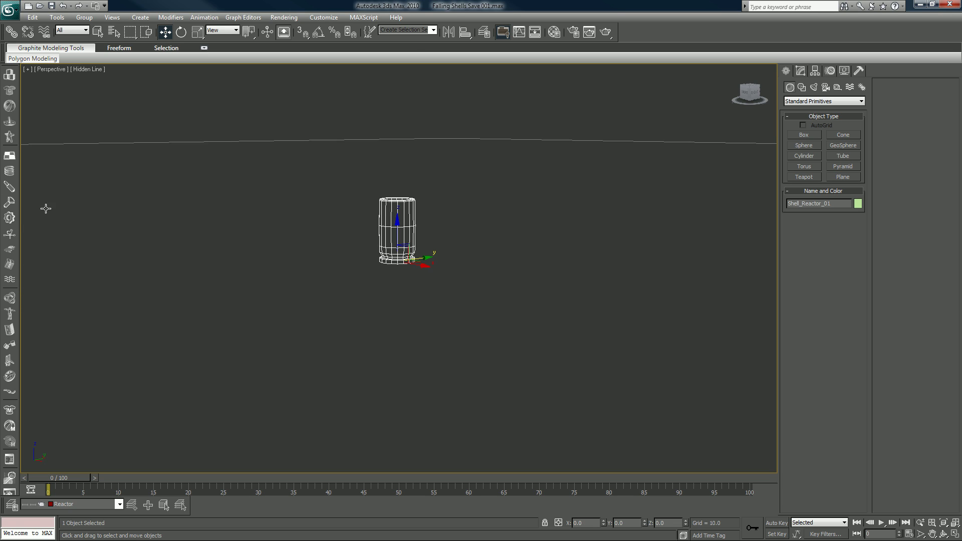
drag(337, 122, 458, 299)
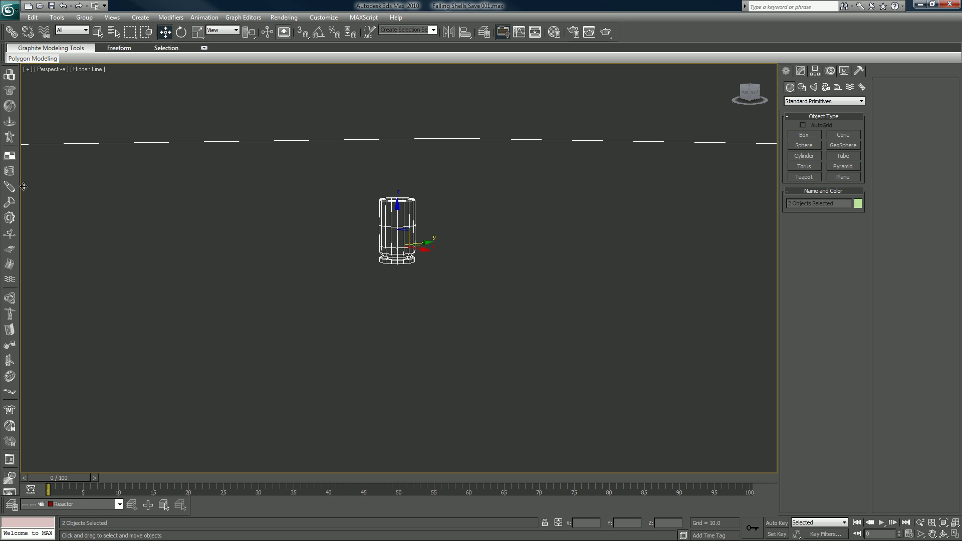
- Create a Rigid Body Collection from Shell_Reactor_01 and Plane01 and move its helper aside along X
click(10, 76)
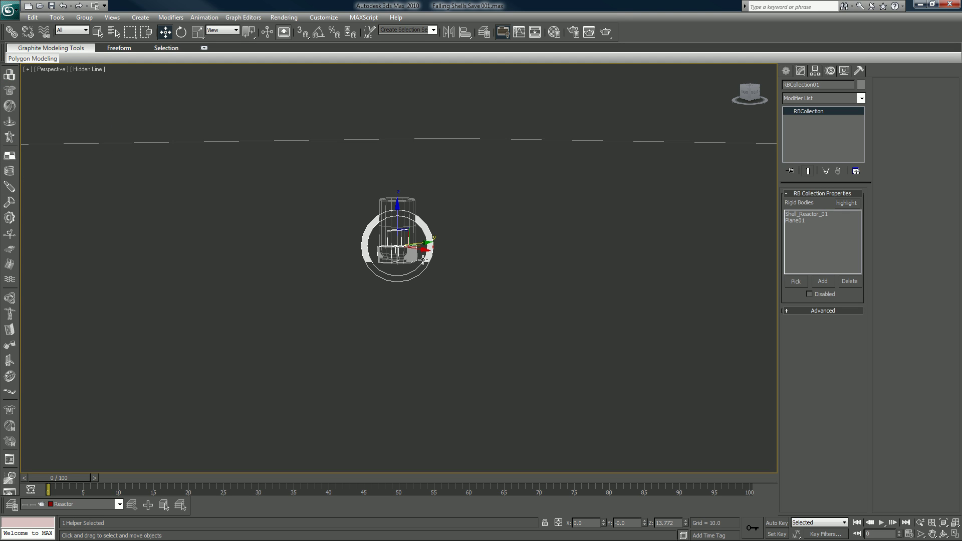
drag(423, 260, 625, 339)
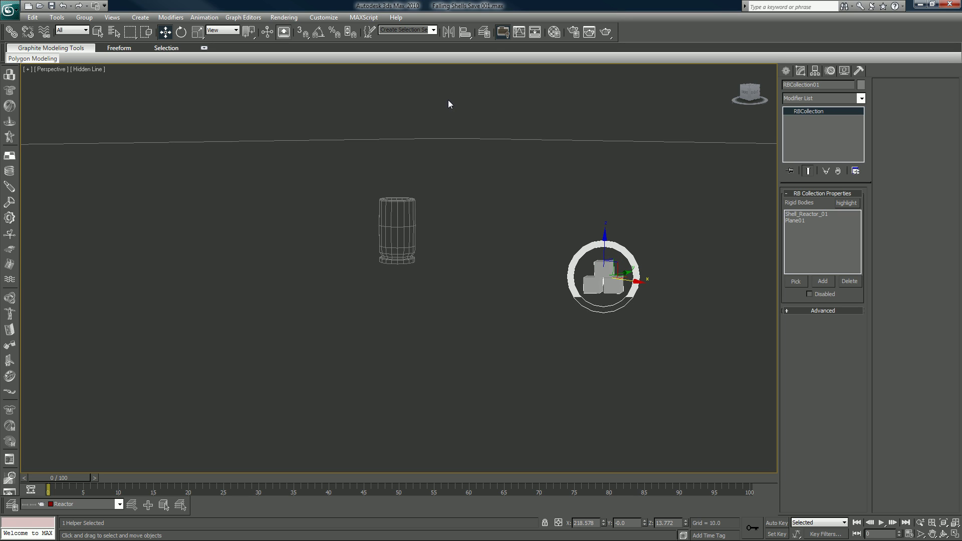
drag(448, 100, 296, 357)
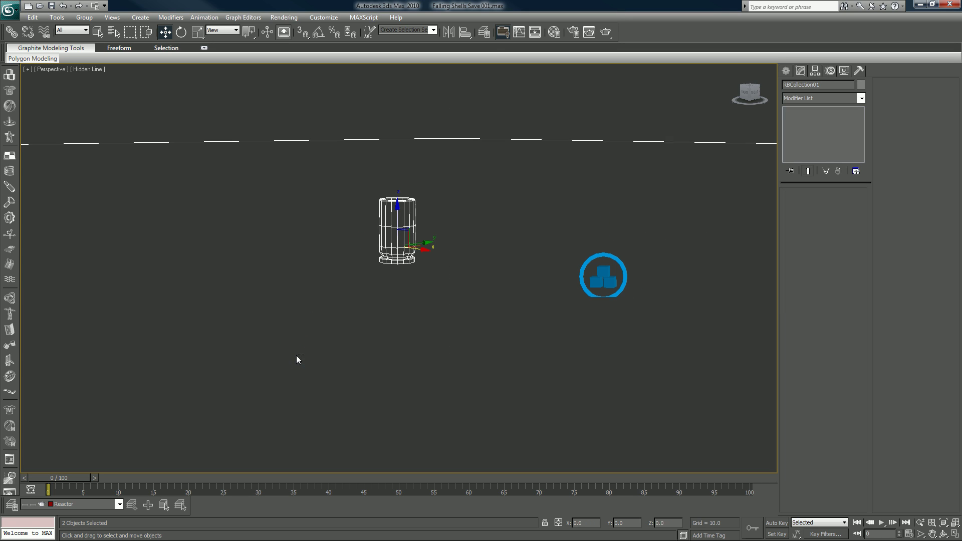
click(605, 284)
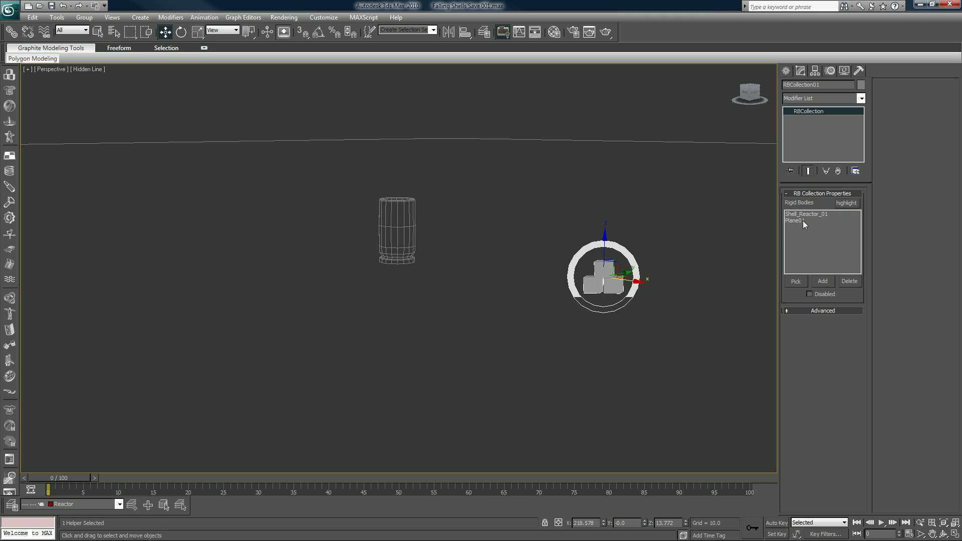
click(840, 311)
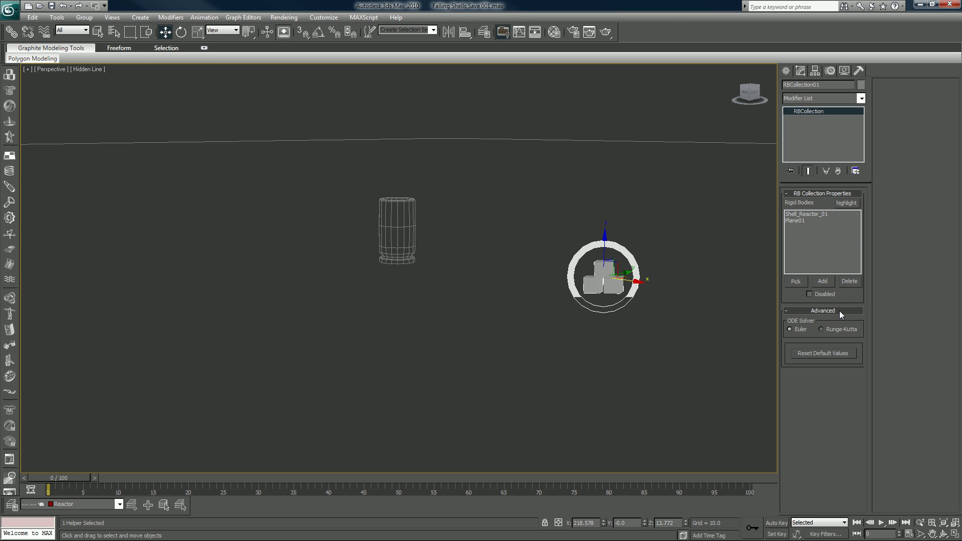
click(839, 311)
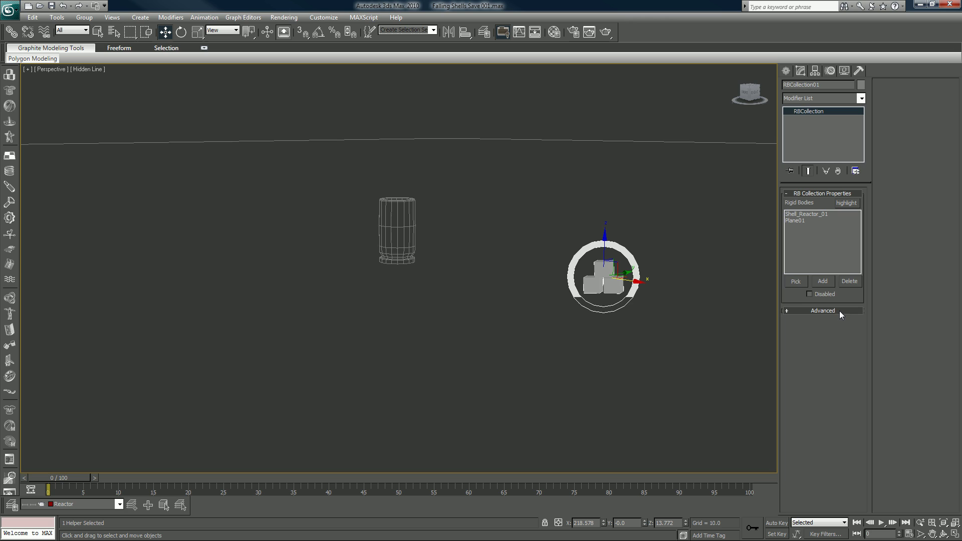
- Lift Shell_Reactor_01 to Z 28.795 and open its Rigid Body Properties
click(389, 228)
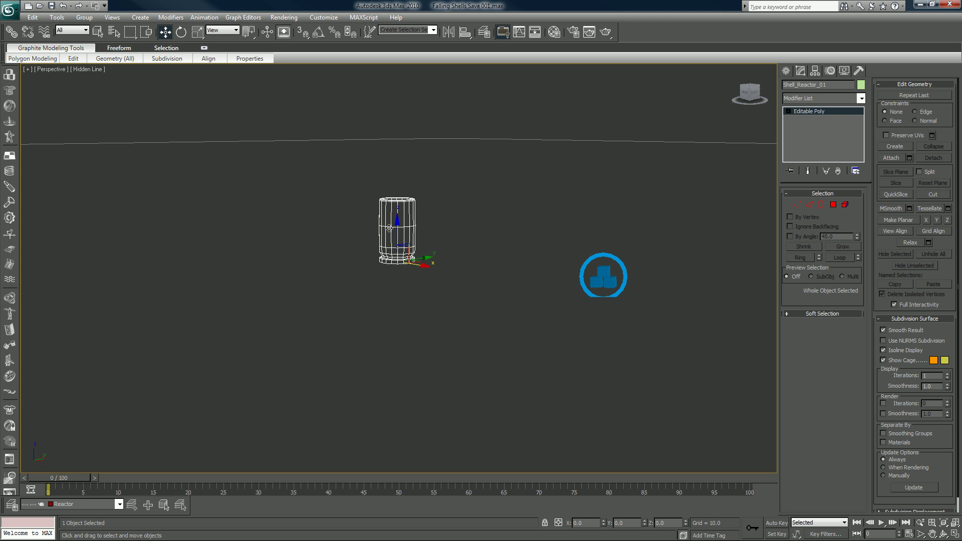
drag(397, 240, 396, 151)
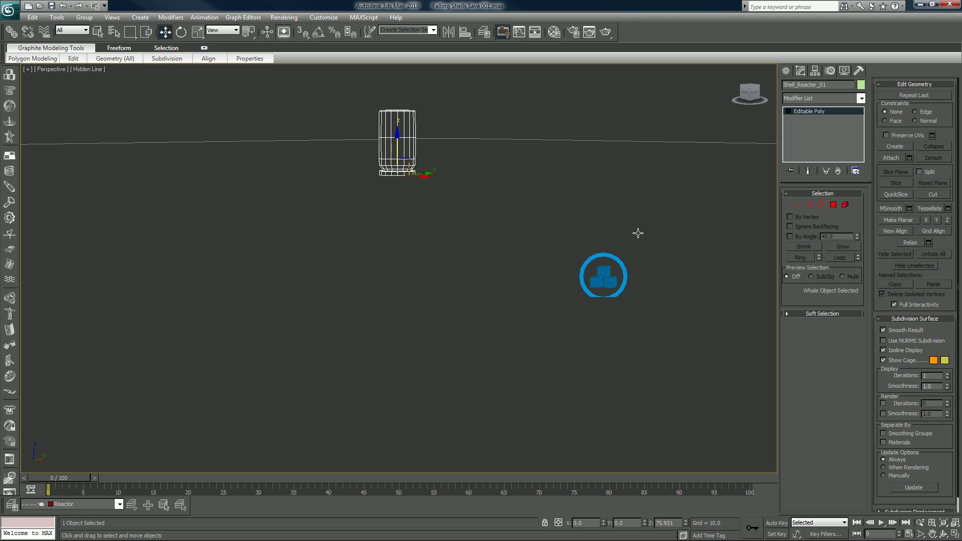
right_click(685, 524)
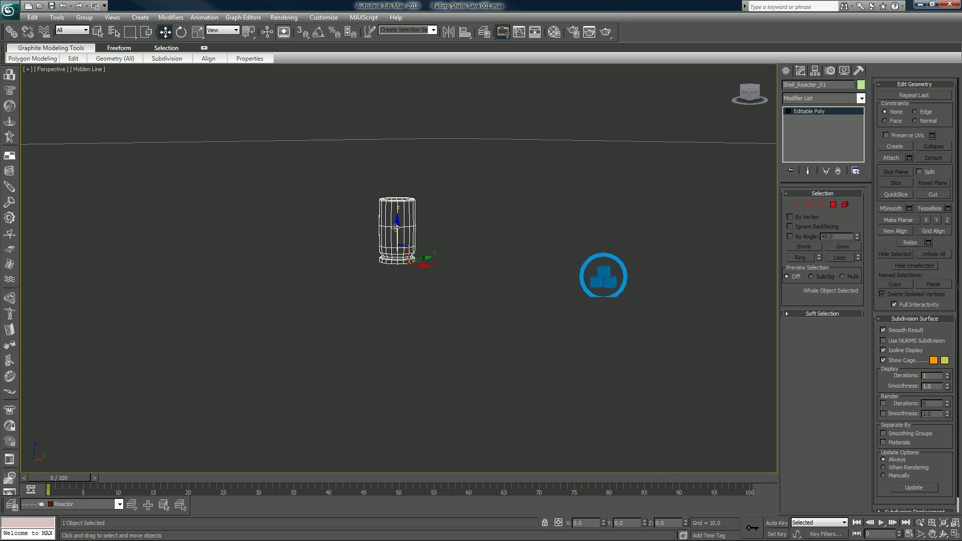
drag(398, 229, 410, 194)
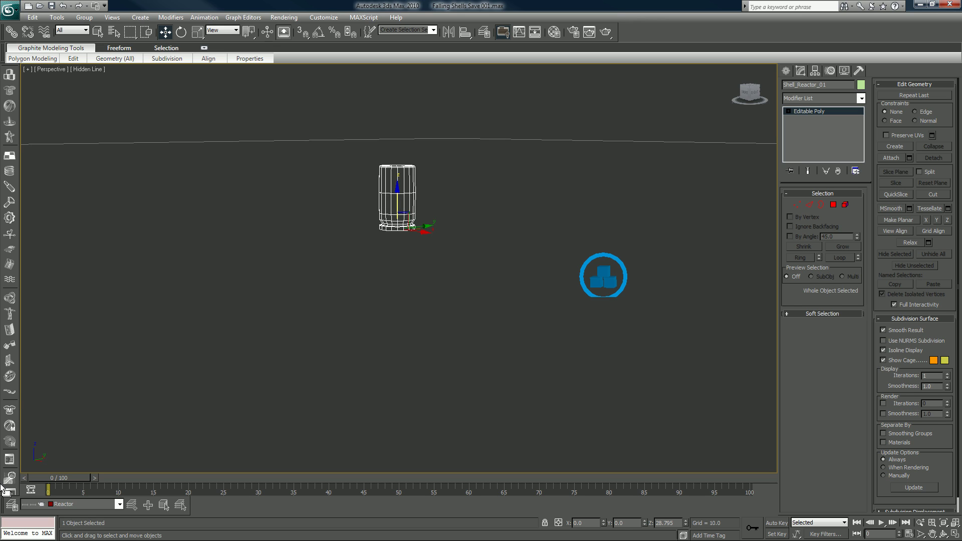
scroll(4, 451, down, 1)
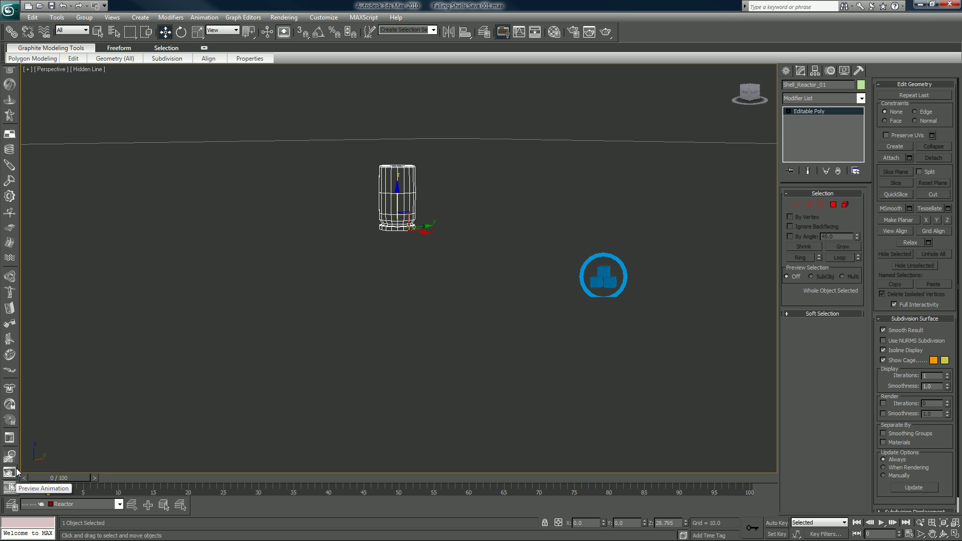
click(11, 439)
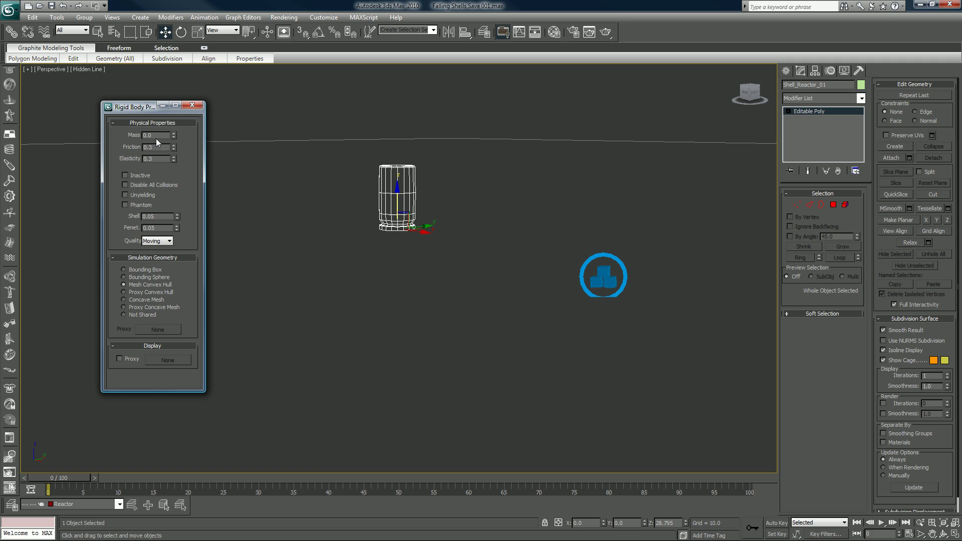
- Give Plane01 Concave Mesh simulation geometry, keeping its mass at 0.0
drag(154, 135, 126, 141)
click(267, 186)
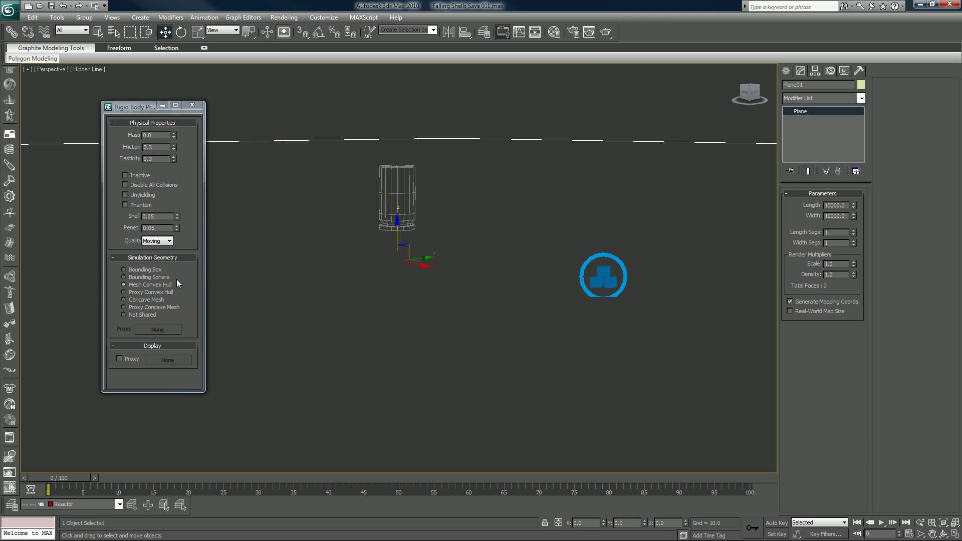
click(141, 301)
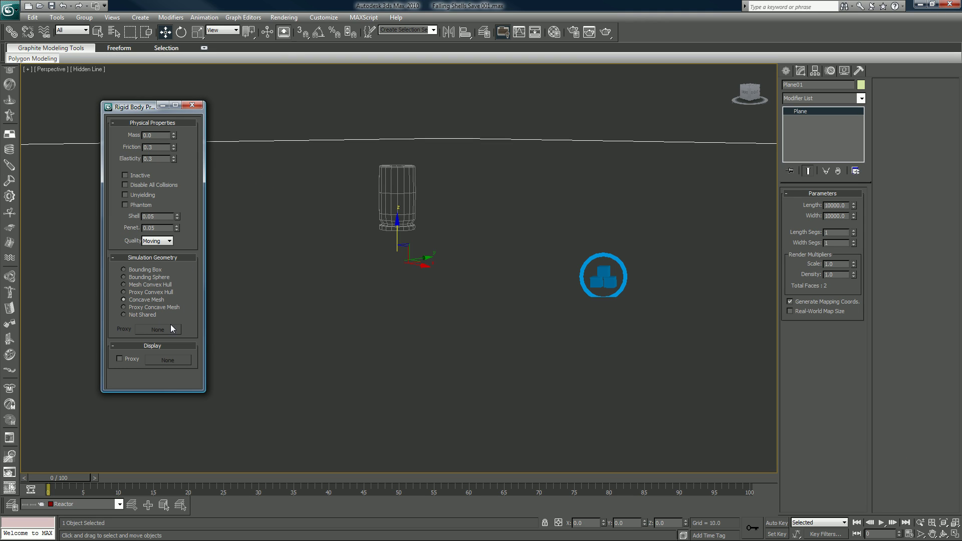
double_click(161, 136)
click(858, 71)
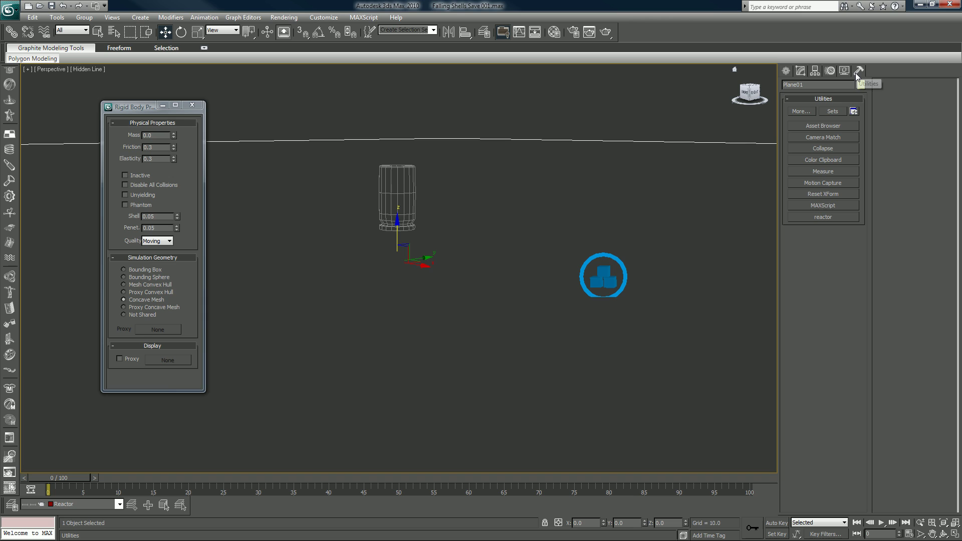
- Rotate Shell_Reactor_01 25° about X with Angle Snap, and set the reference coordinate system to Local
click(406, 192)
click(181, 32)
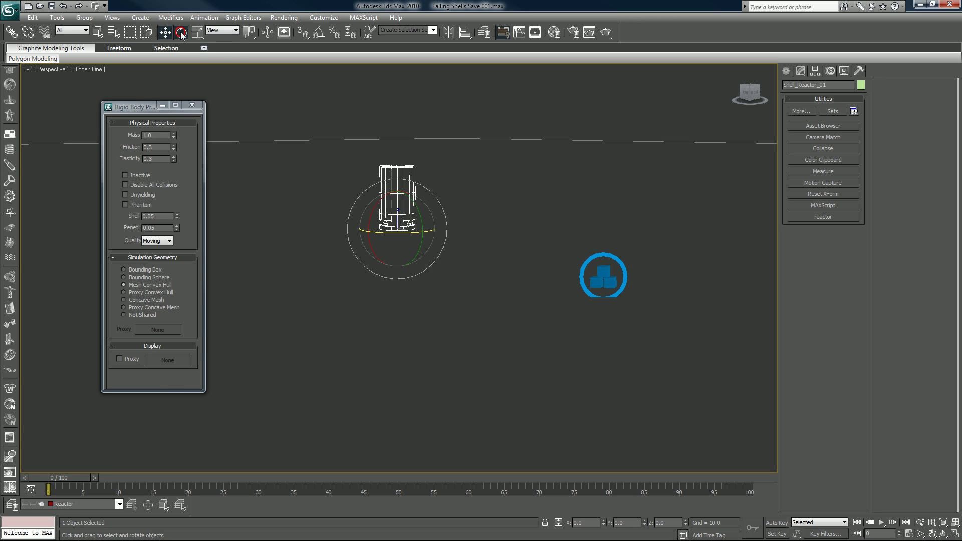
click(318, 32)
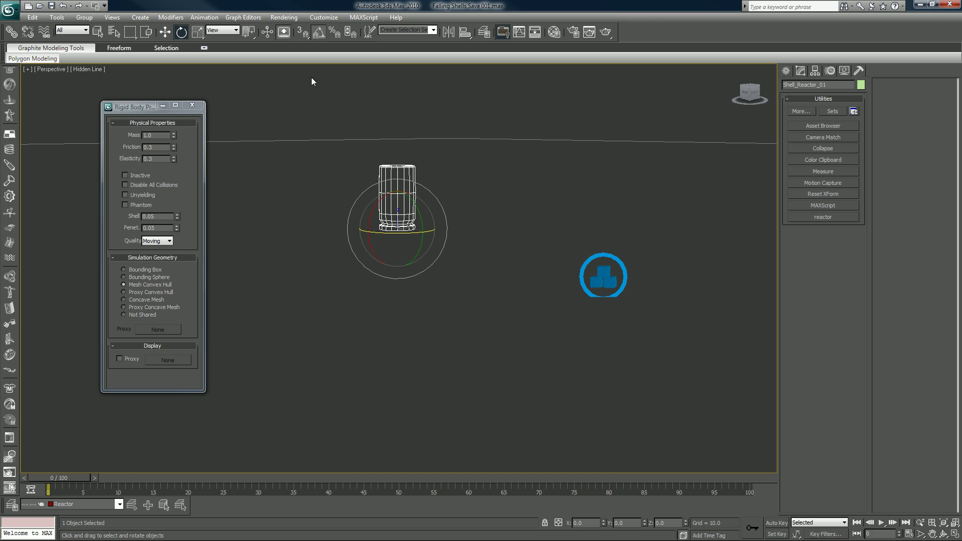
drag(383, 199, 363, 208)
click(218, 31)
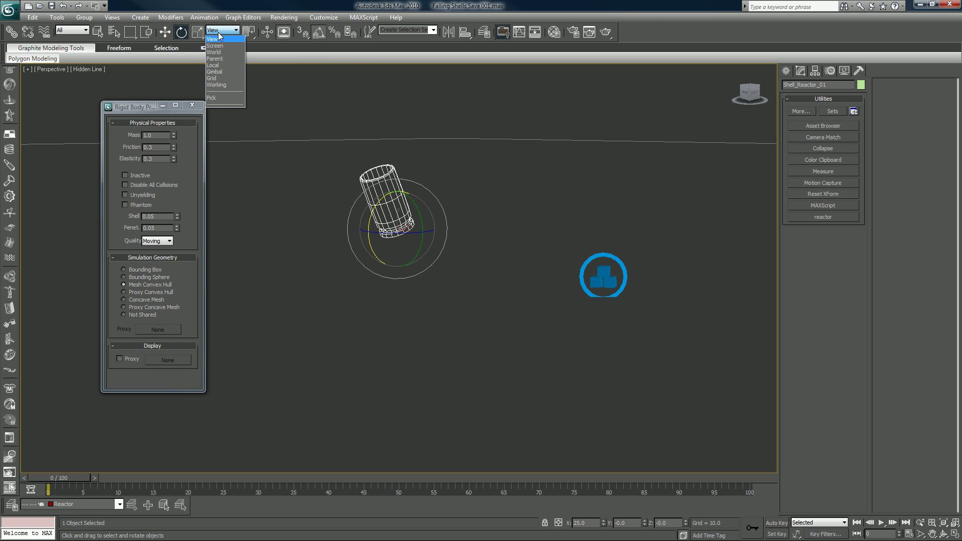
click(222, 66)
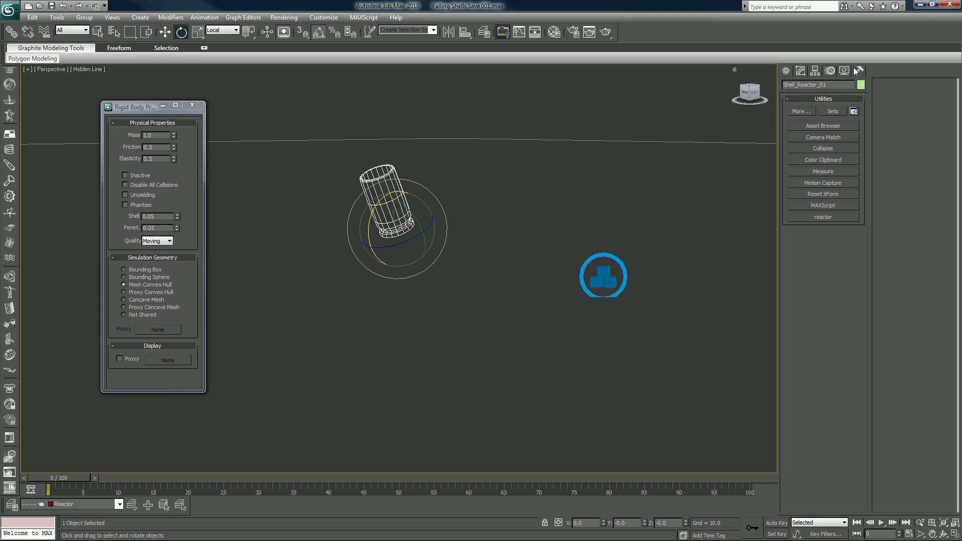
click(815, 70)
click(786, 71)
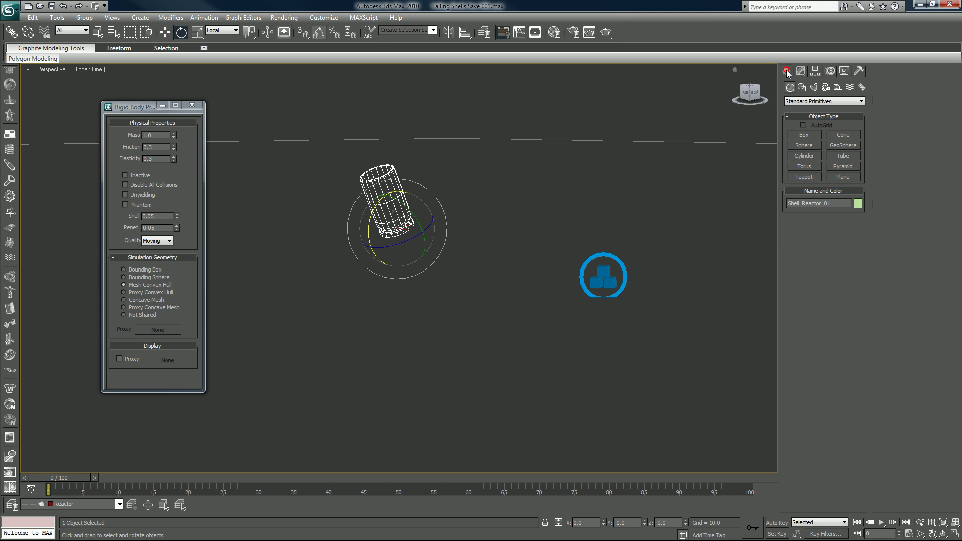
- Open the reactor utility and expand its Preview & Animation and Havok 1 World rollouts
click(859, 71)
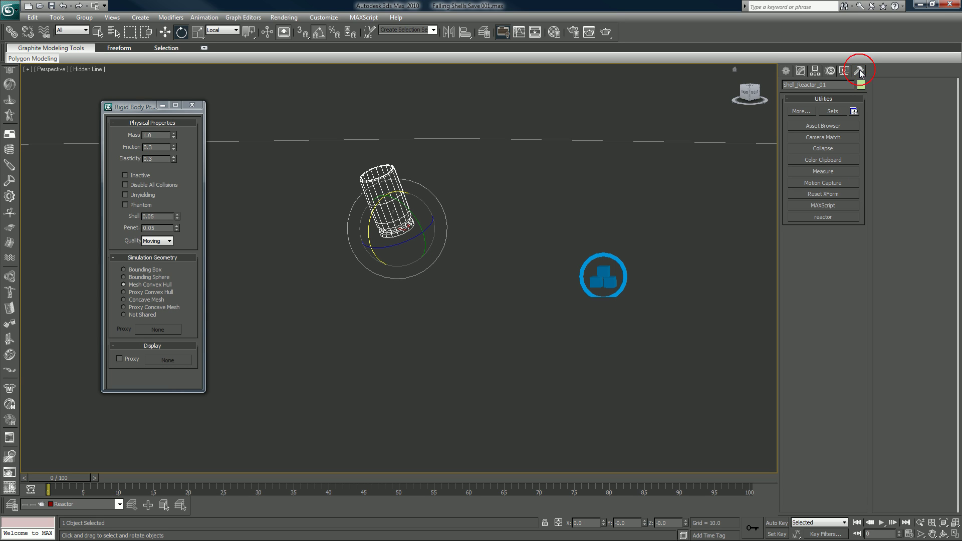
click(832, 218)
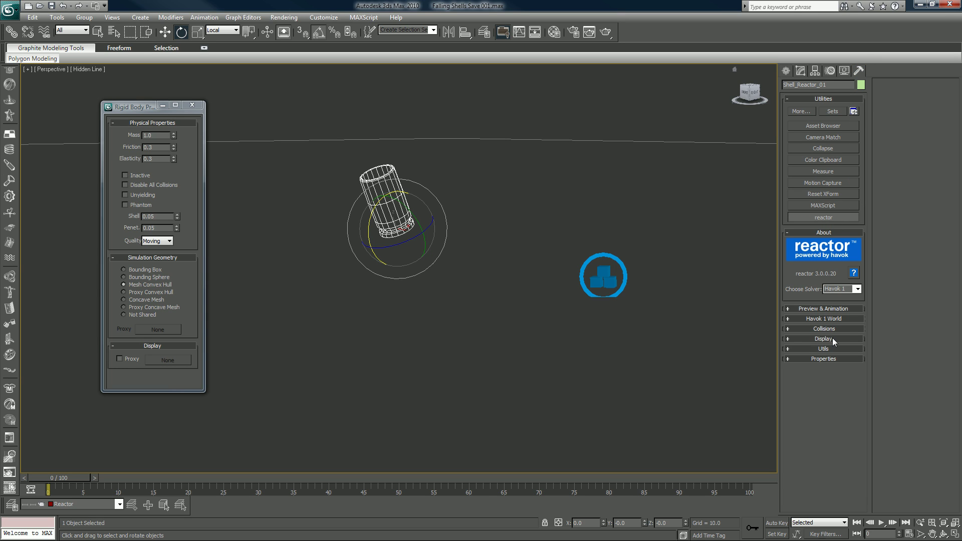
click(824, 309)
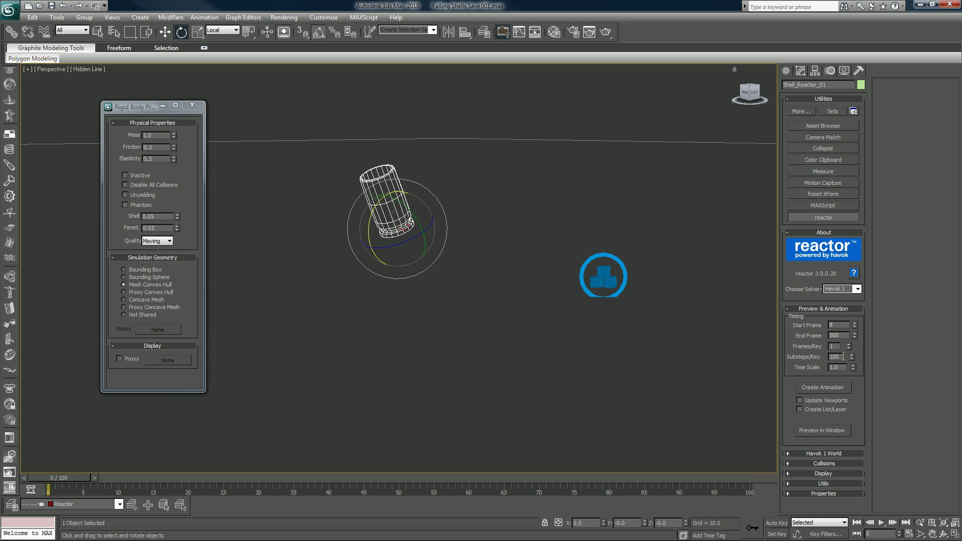
drag(843, 357, 807, 356)
click(786, 390)
click(827, 453)
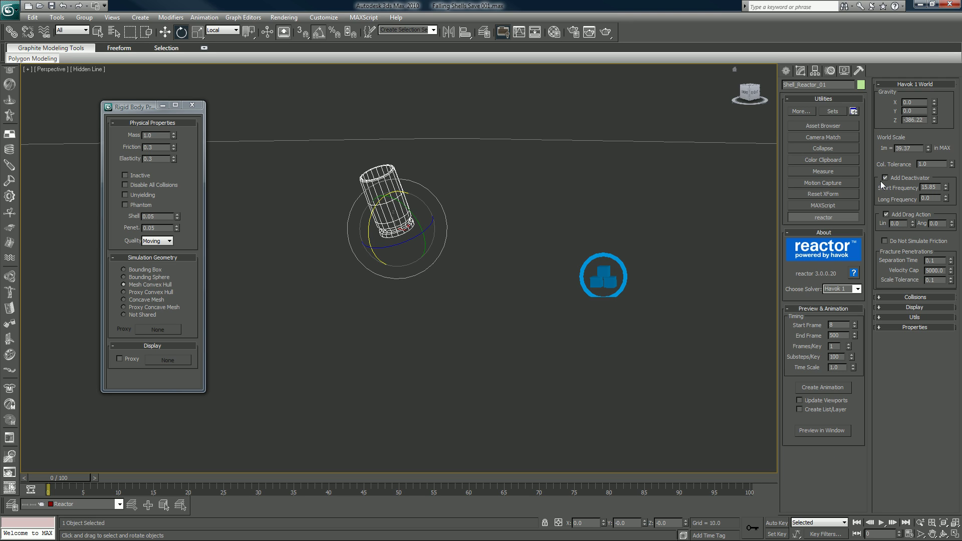
- Set the Havok world collision tolerance to 0.1
drag(934, 163, 883, 167)
text(.1)
key(Return)
- Raise the RBCollection01 helper along Z to 28.525, then deselect everything
click(608, 269)
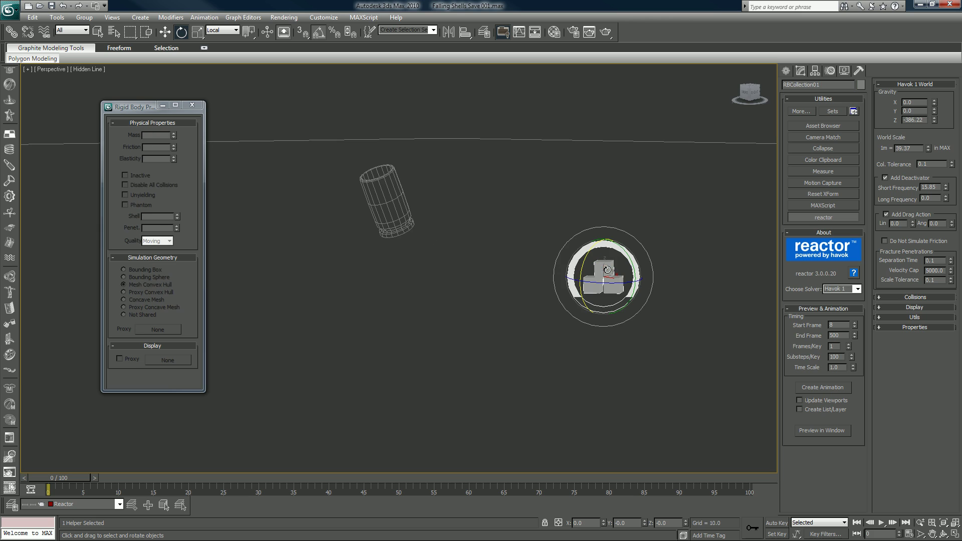
key(w)
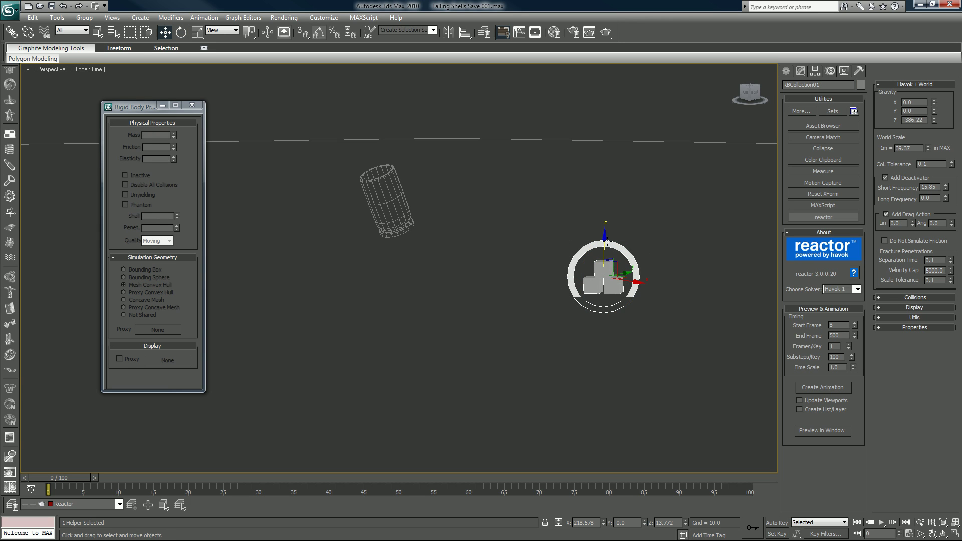
drag(604, 243, 605, 223)
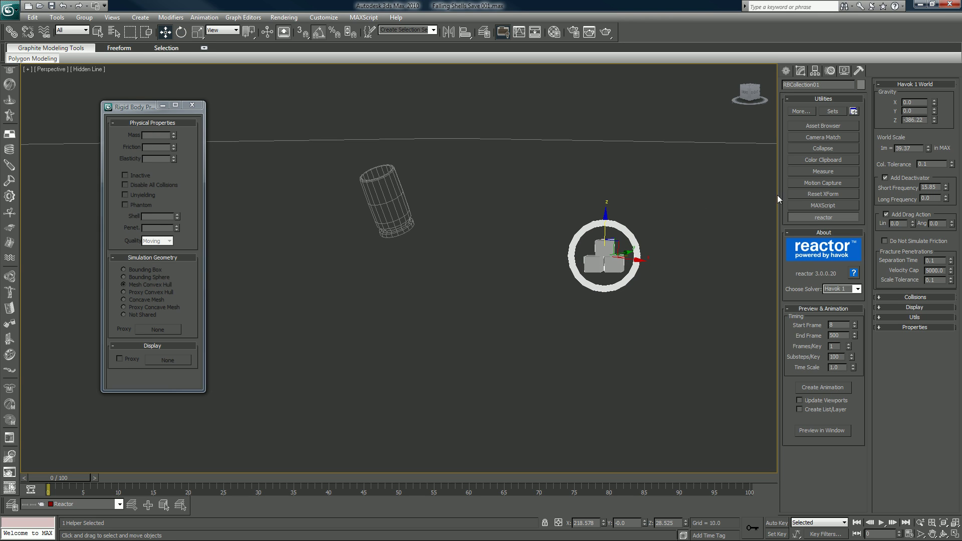
double_click(928, 164)
click(883, 163)
click(516, 112)
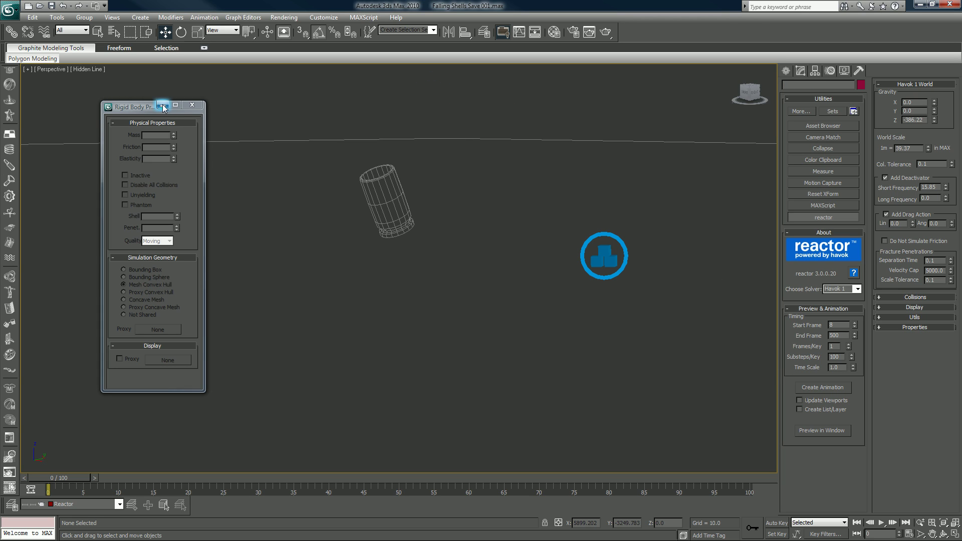
click(822, 429)
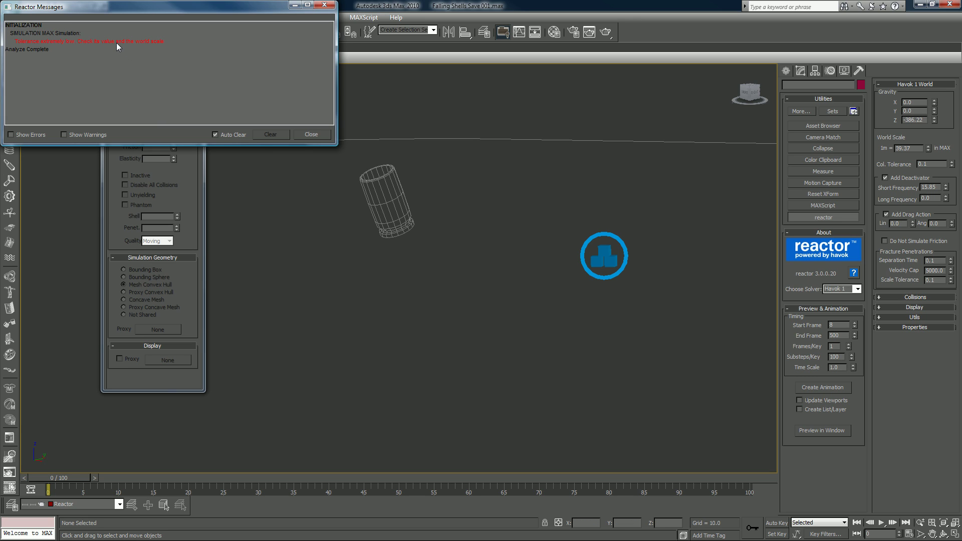
drag(134, 7, 588, 299)
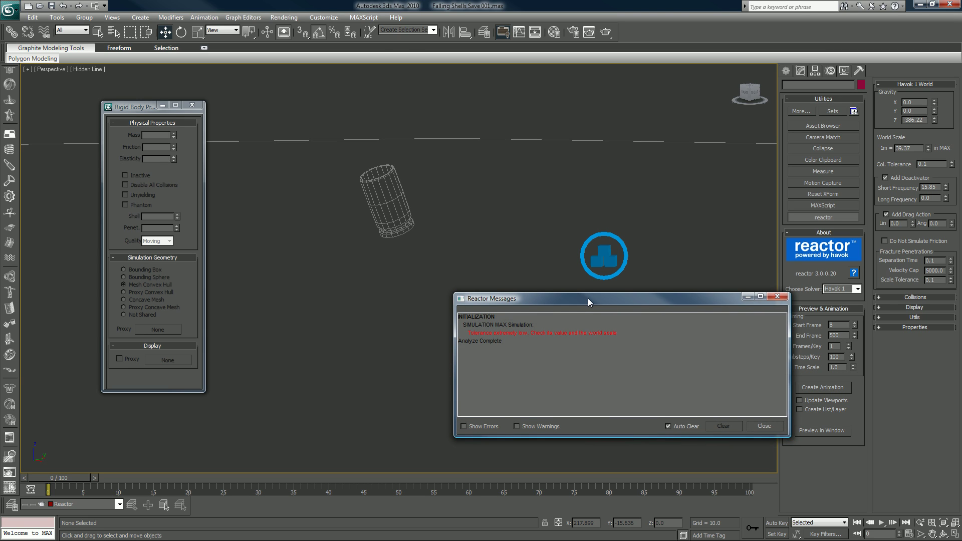
click(766, 427)
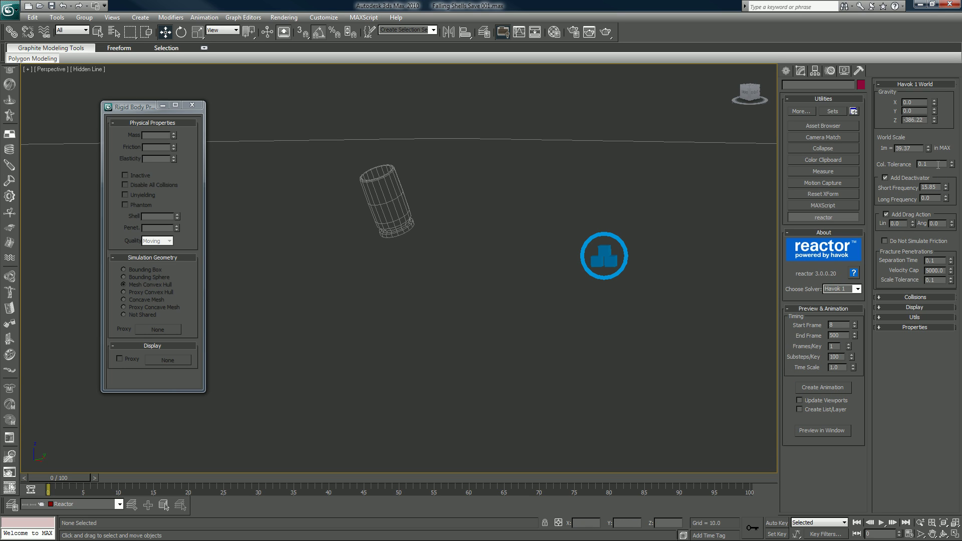
- Change the collision tolerance to 0.5
drag(932, 164, 902, 156)
text(0.5)
key(Return)
- Run the full-screen real-time preview, lifting and dropping the shell to watch it bounce and roll
click(820, 431)
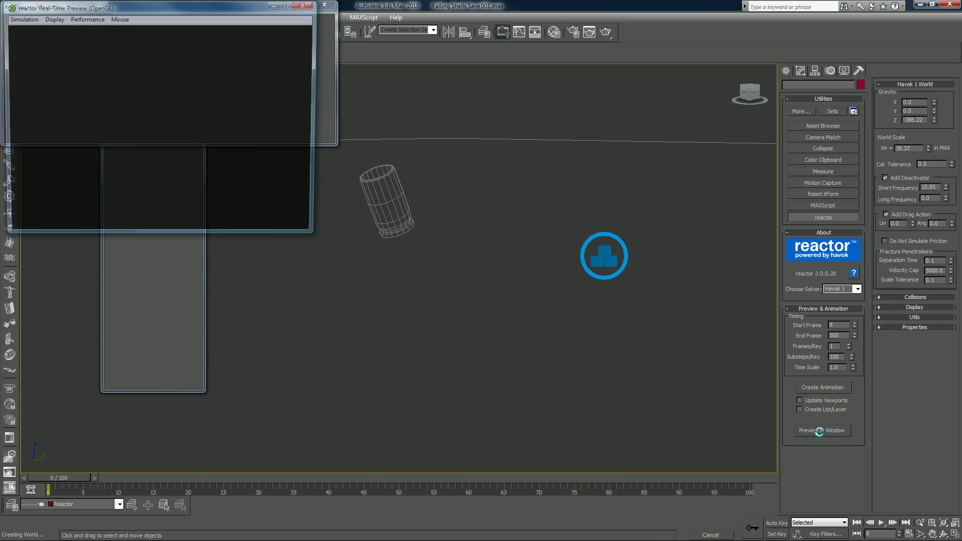
drag(157, 6, 409, 59)
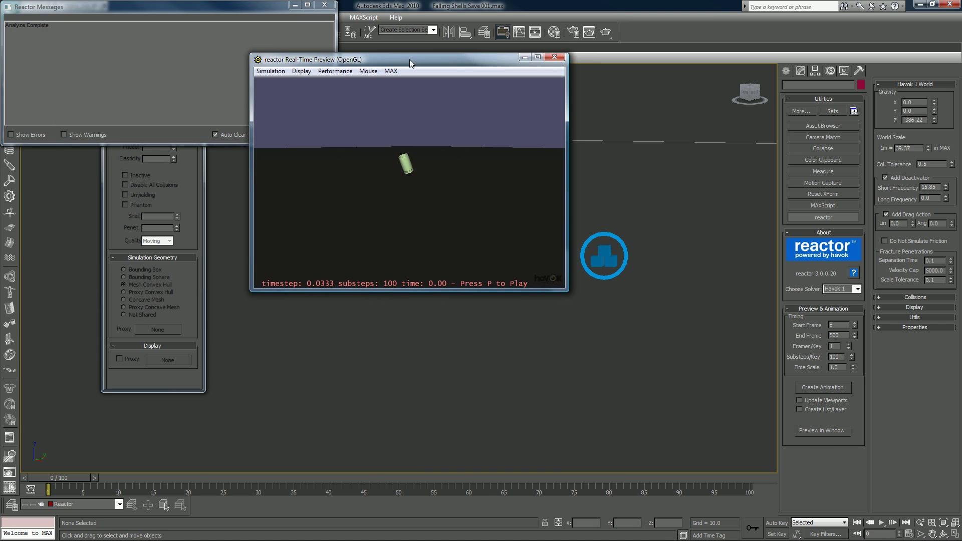
double_click(409, 59)
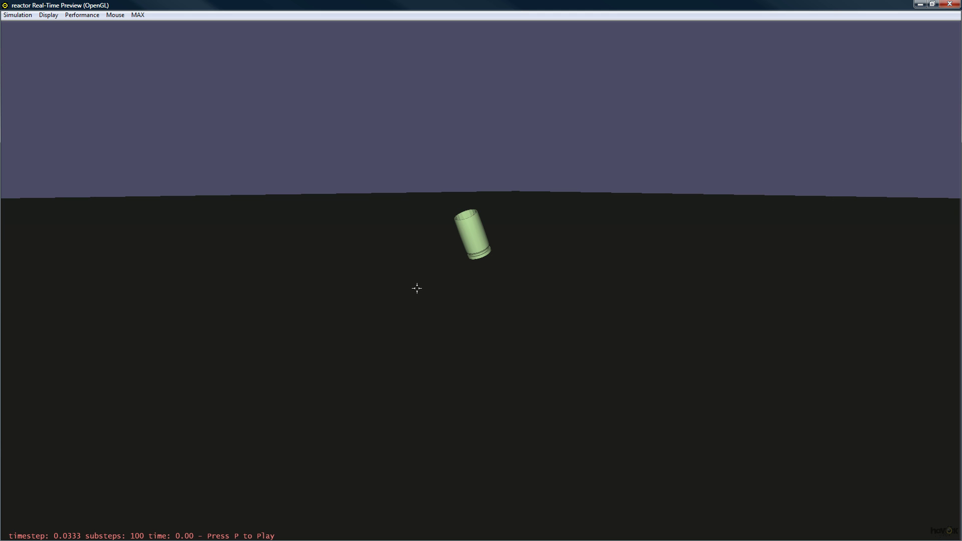
key(p)
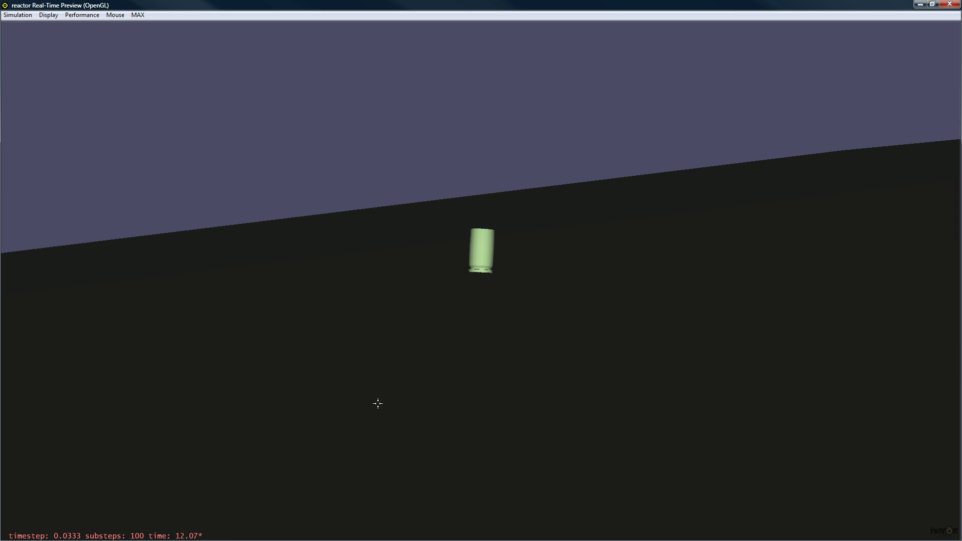
mouse_move(482, 250)
mouse_down()
mouse_move(478, 237)
mouse_move(479, 248)
mouse_up()
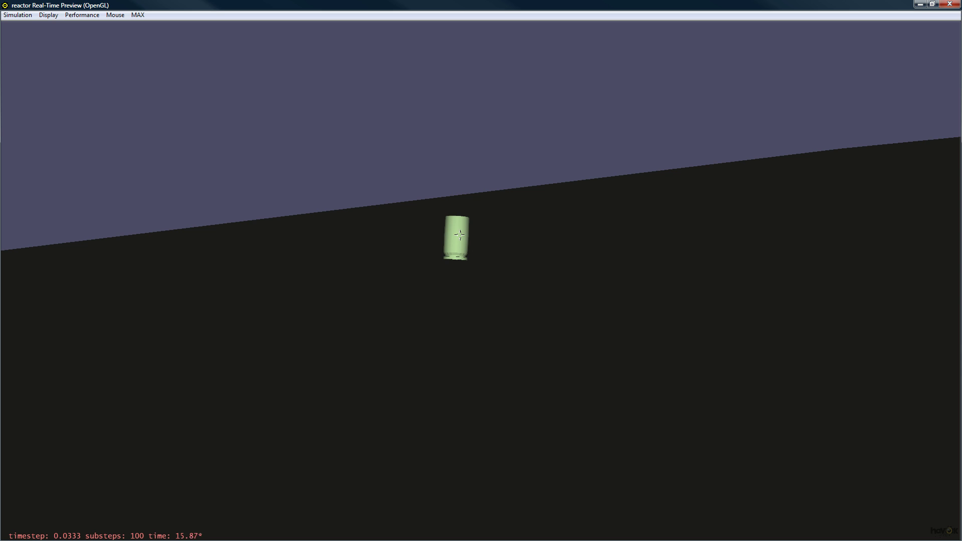
drag(460, 235, 446, 80)
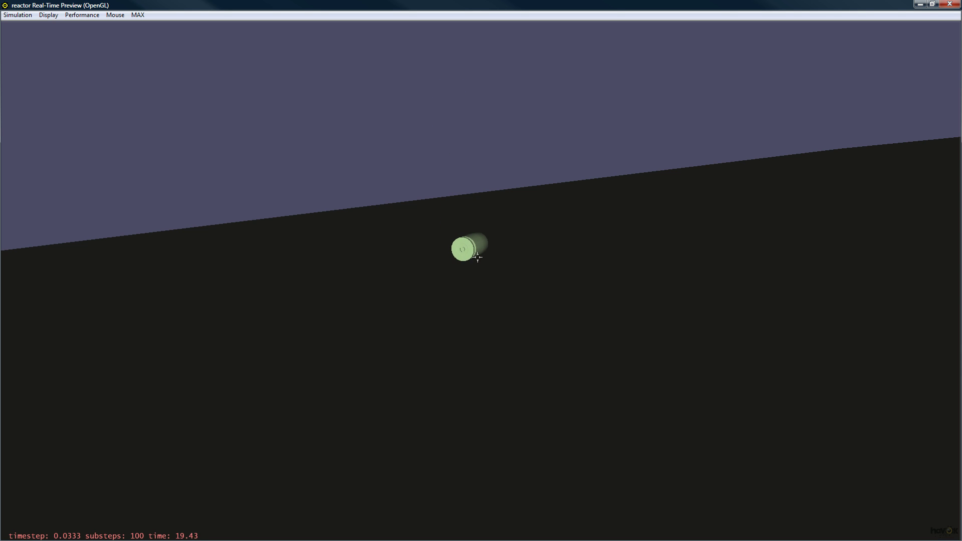
drag(478, 257, 447, 120)
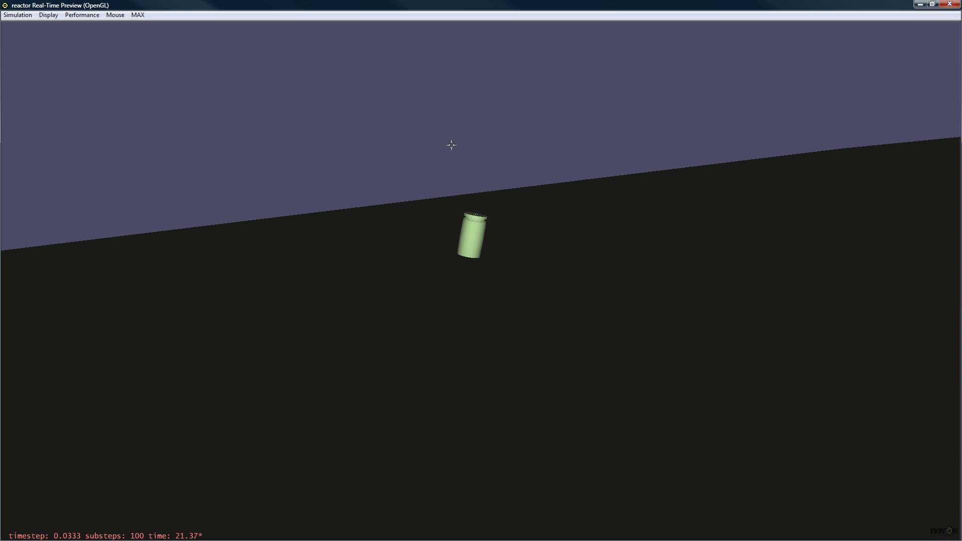
drag(662, 215, 694, 222)
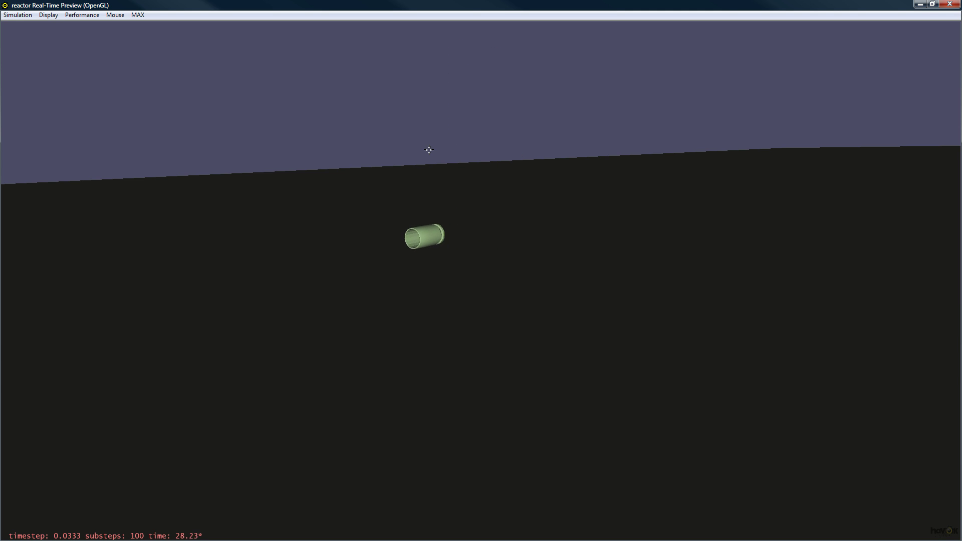
- Close the real-time preview and raise the bullet shell high above the ground along Z
double_click(450, 5)
click(560, 56)
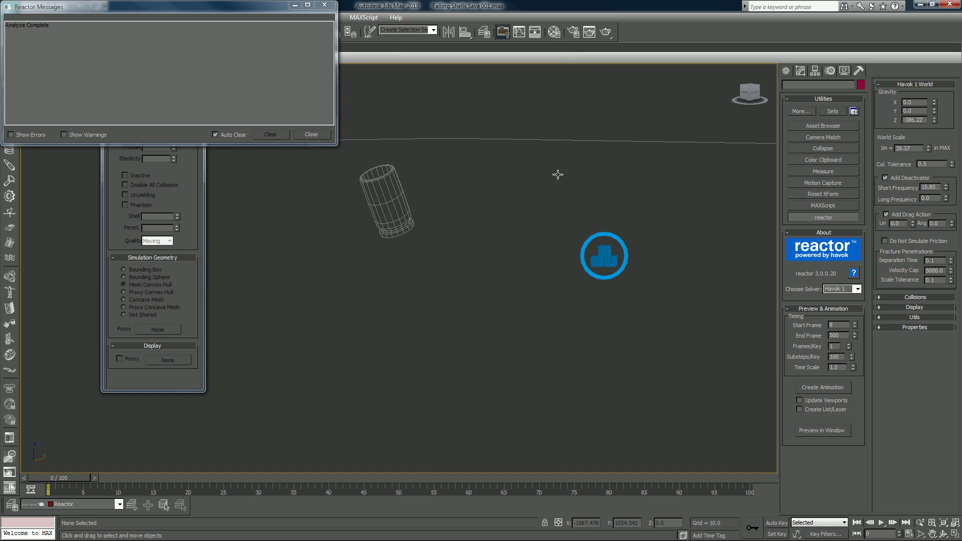
click(409, 206)
scroll(431, 248, down, 5)
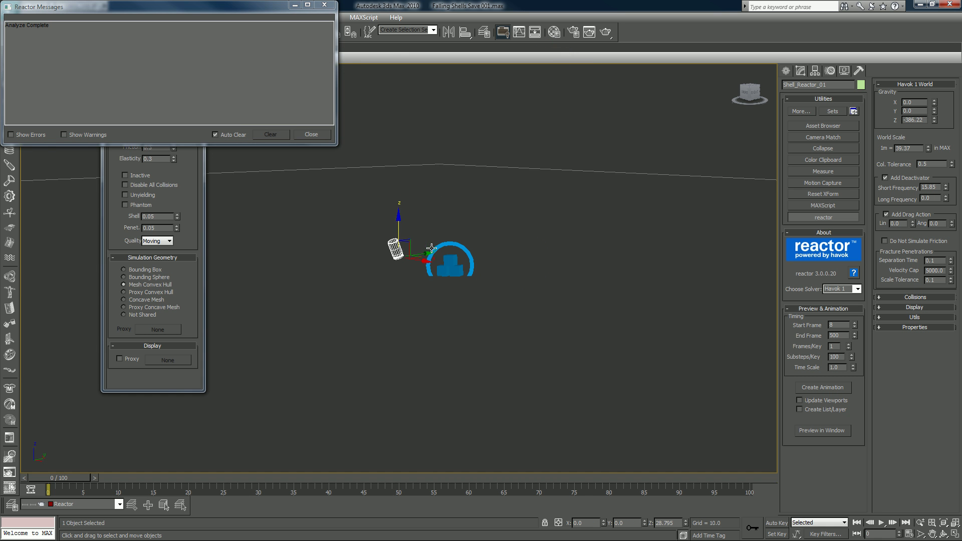
scroll(432, 248, down, 2)
scroll(431, 248, down, 1)
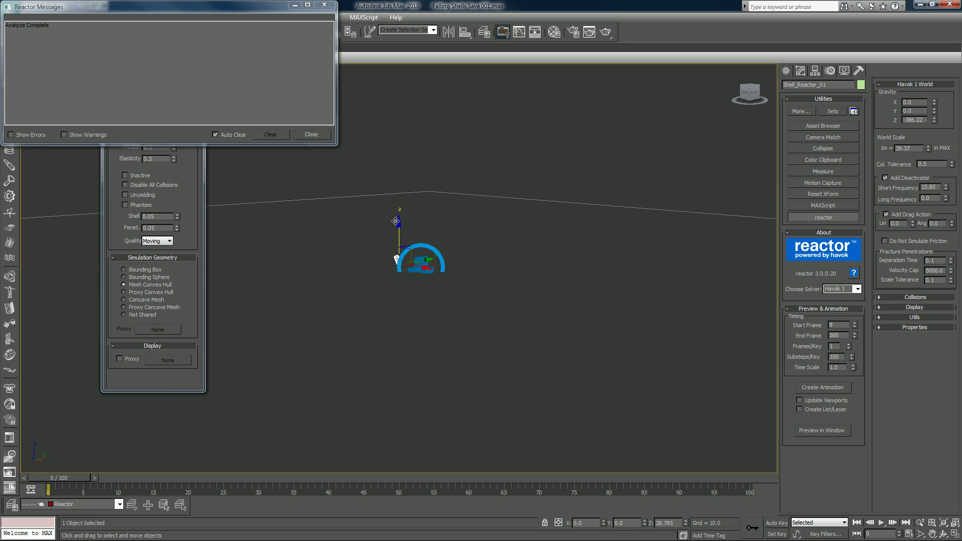
drag(399, 222, 396, 54)
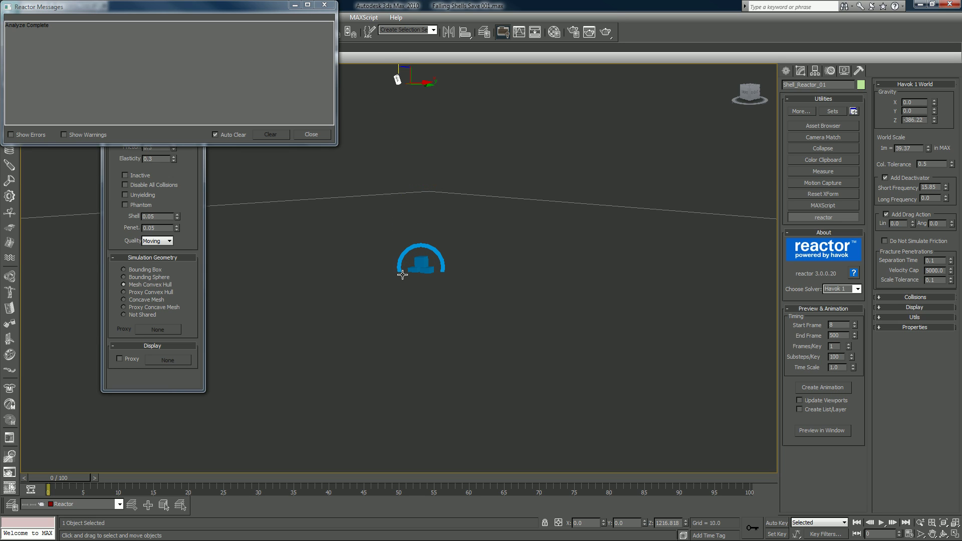
scroll(402, 275, up, 2)
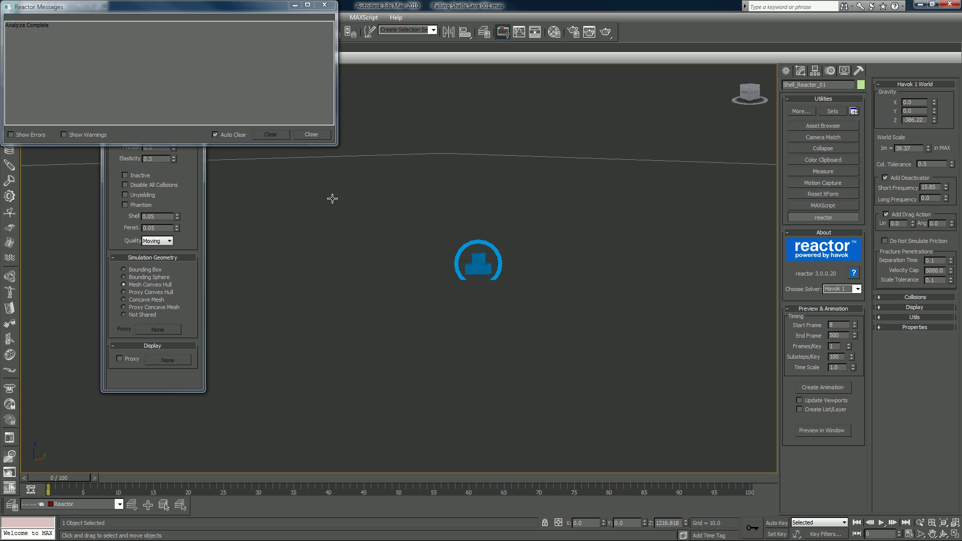
- Close the reactor messages window, save the scene, and move Rigid Body Properties aside
click(324, 4)
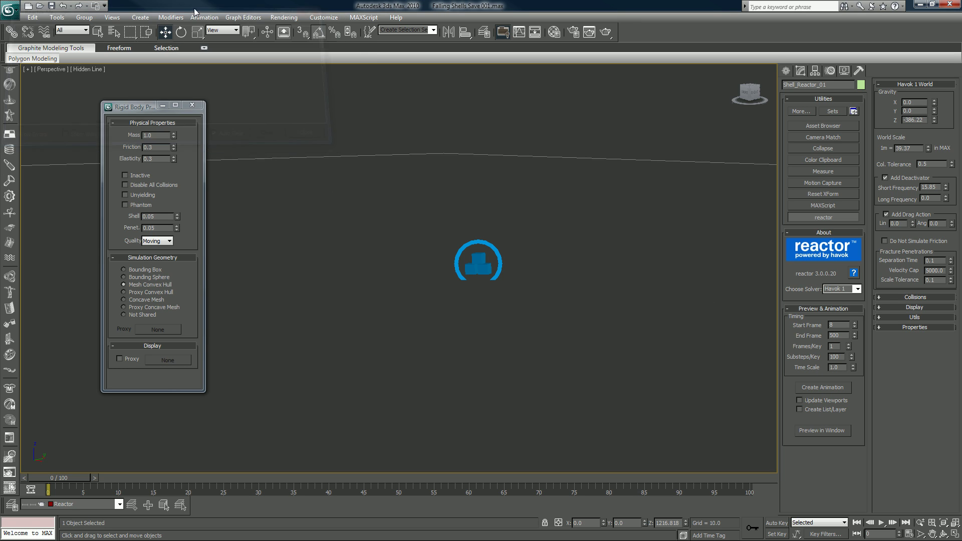
click(10, 11)
click(23, 101)
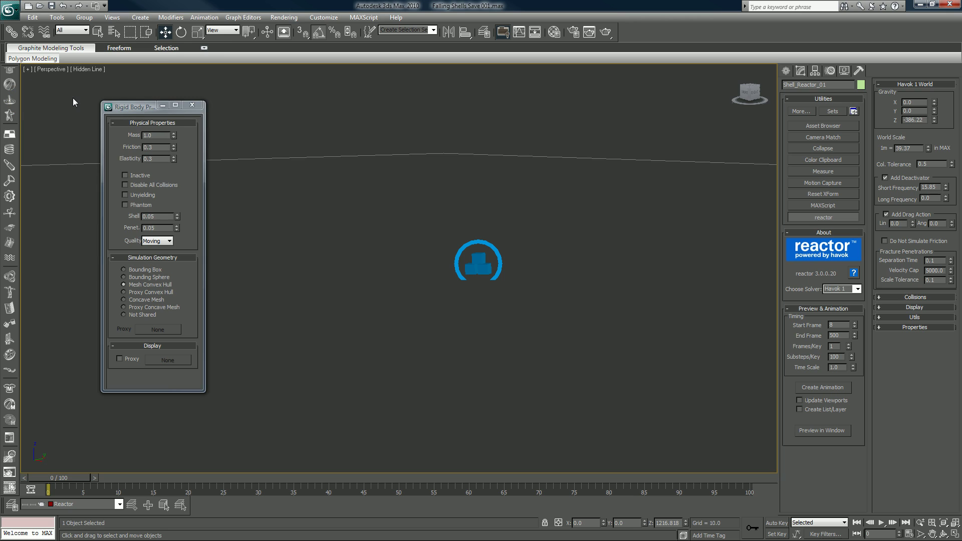
drag(125, 109, 48, 73)
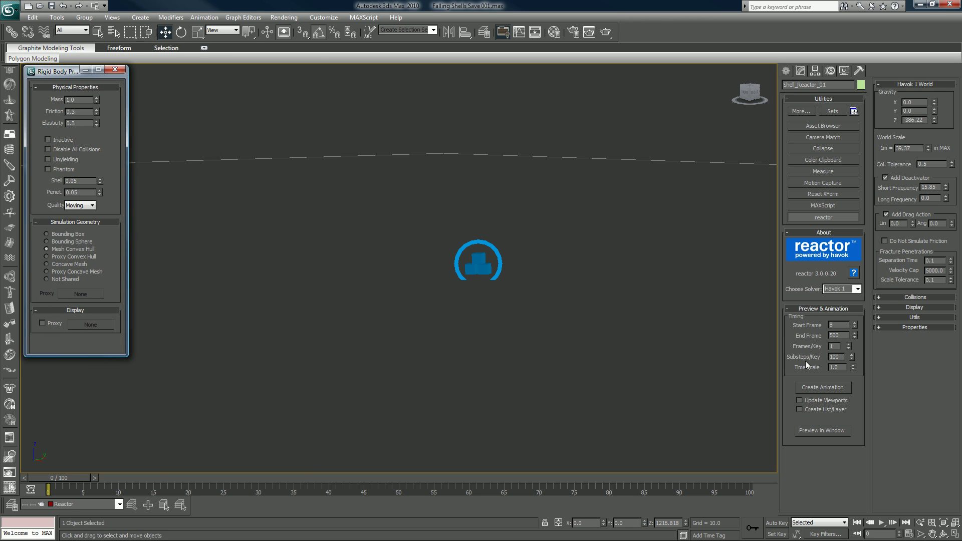
- Test the shell's fall in the real-time preview, then close it
click(817, 431)
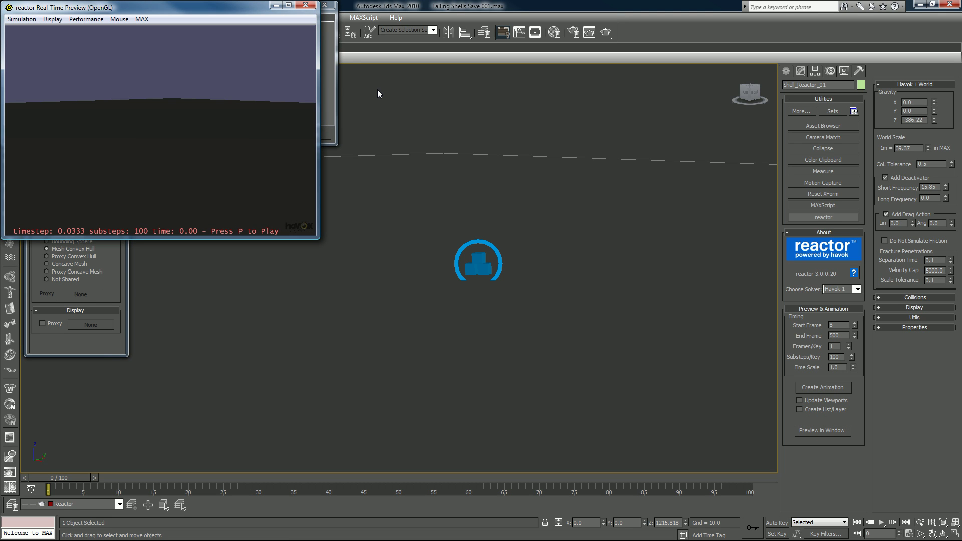
key(p)
key(p)
click(306, 6)
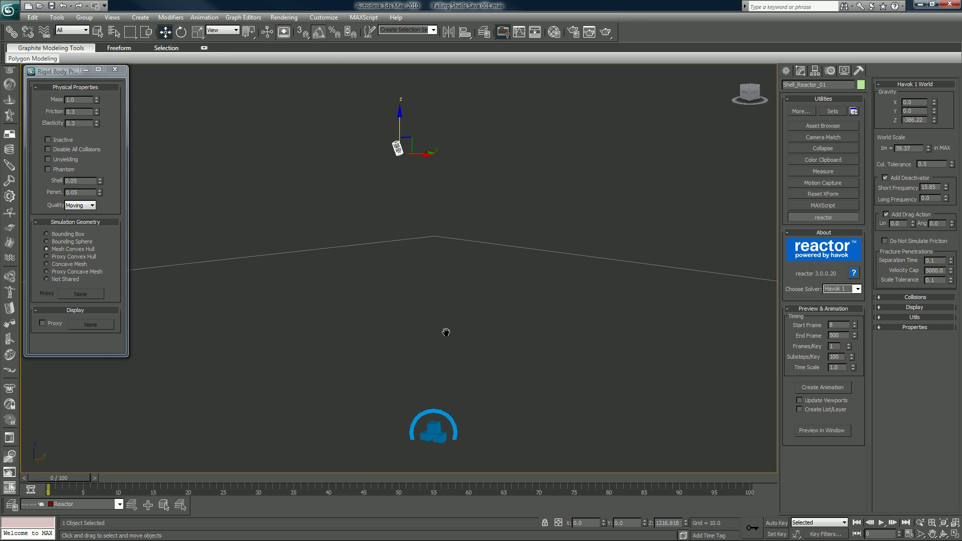
- Tilt the bullet shell about its X axis and view it from the front
key(z)
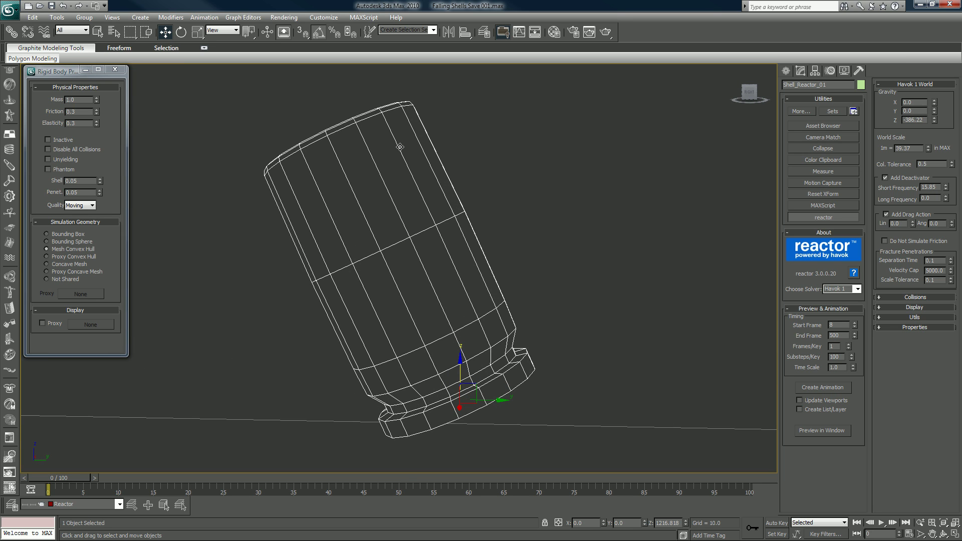
key(e)
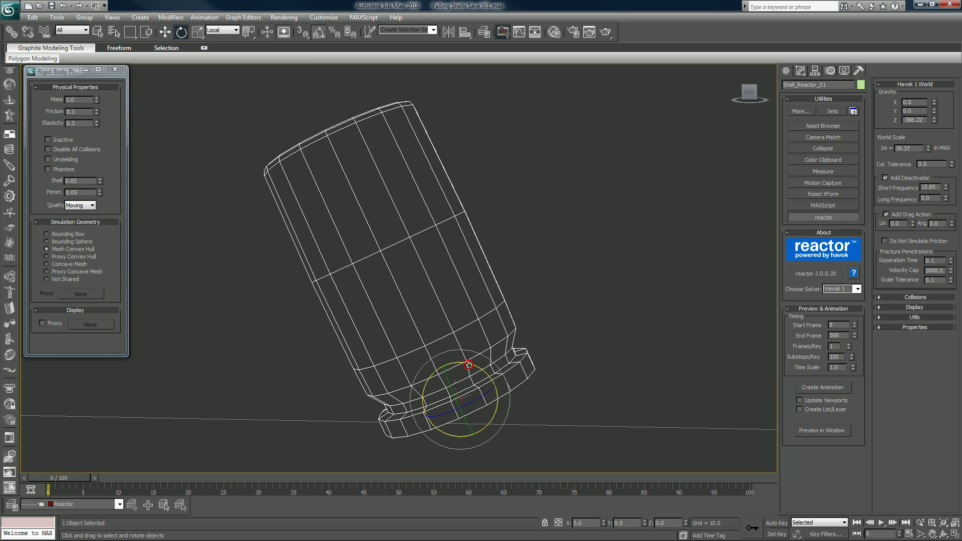
drag(468, 365, 444, 390)
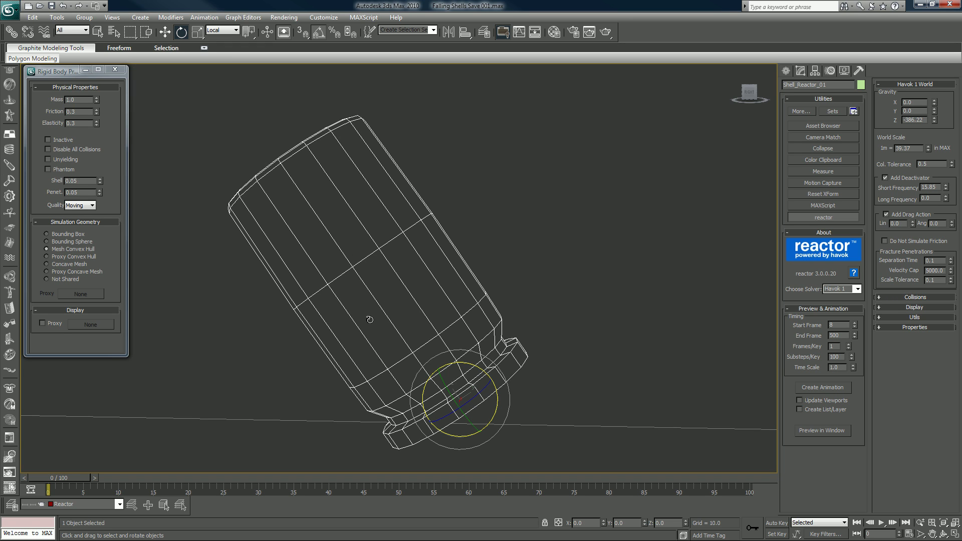
scroll(372, 247, down, 6)
scroll(372, 244, down, 4)
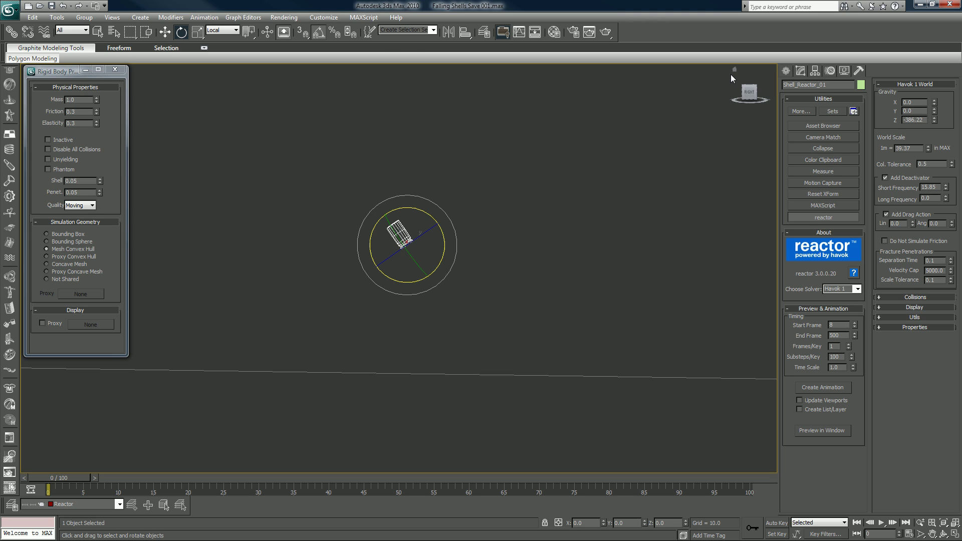
click(736, 81)
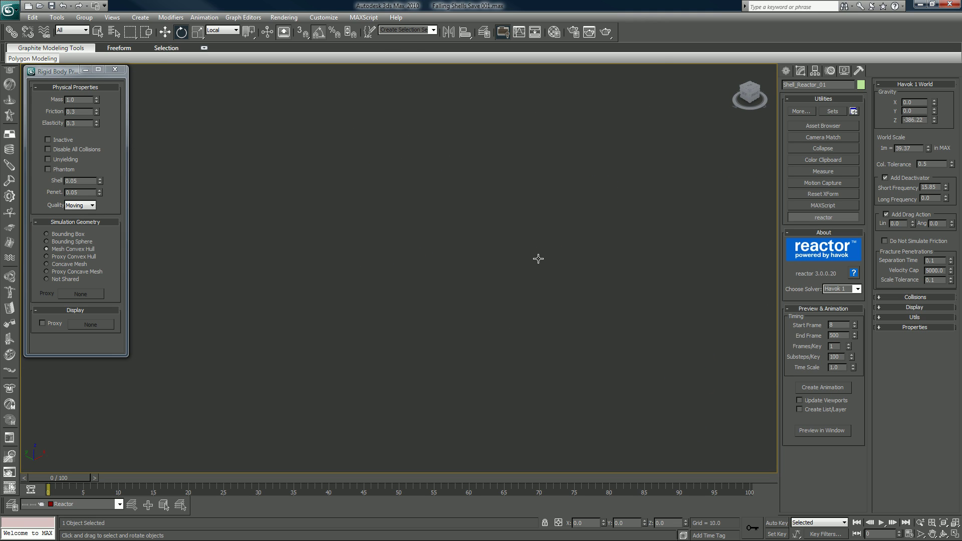
click(748, 97)
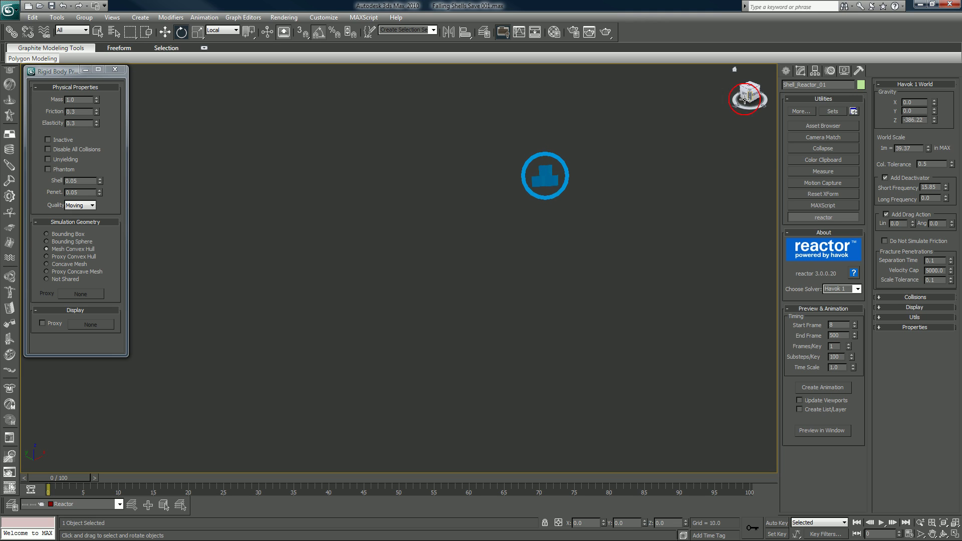
middle_drag(650, 189, 652, 262)
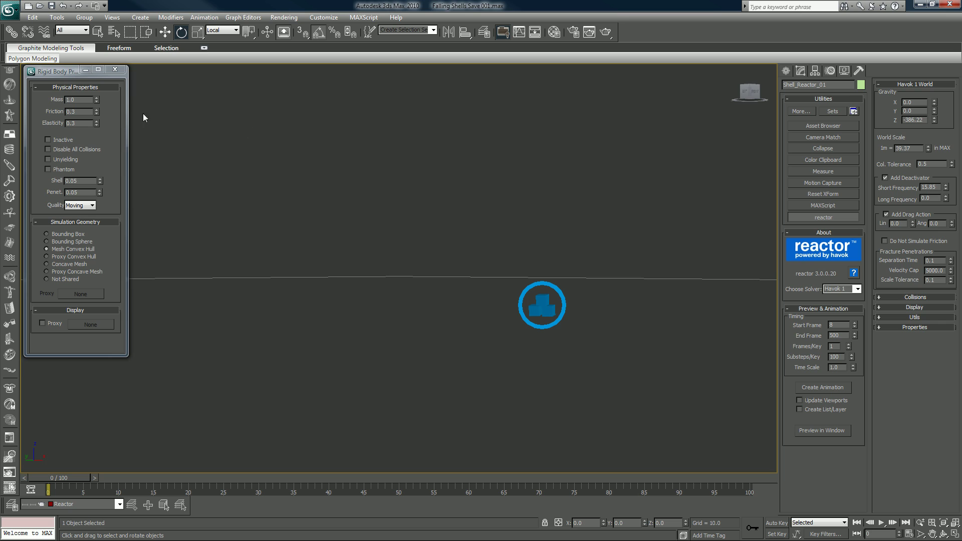
- After a test run, set the shell's elasticity to 0.8 and reopen the real-time preview
click(800, 428)
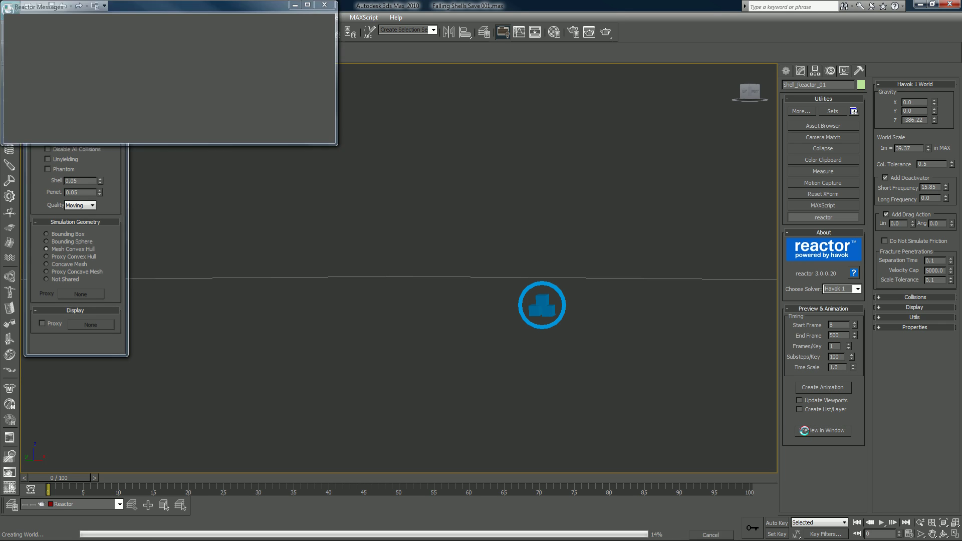
key(p)
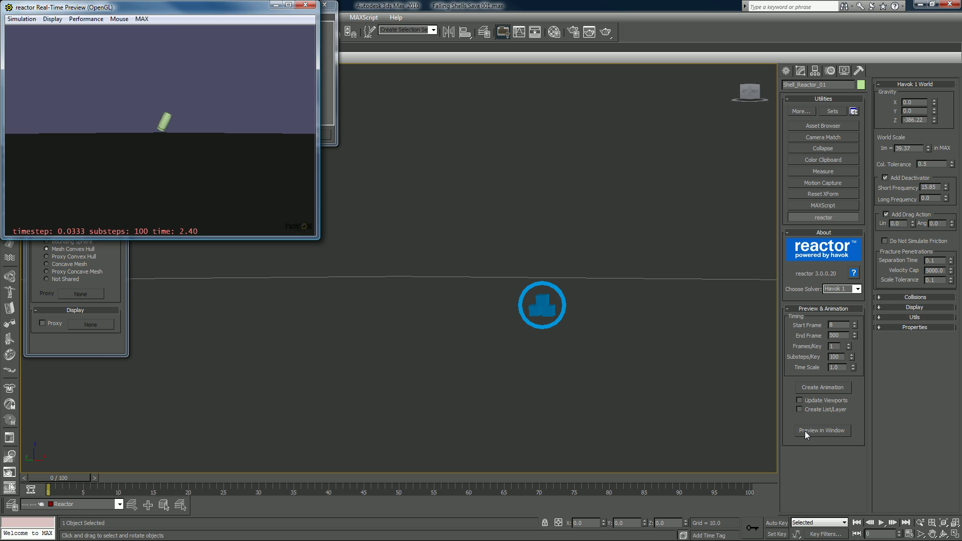
key(p)
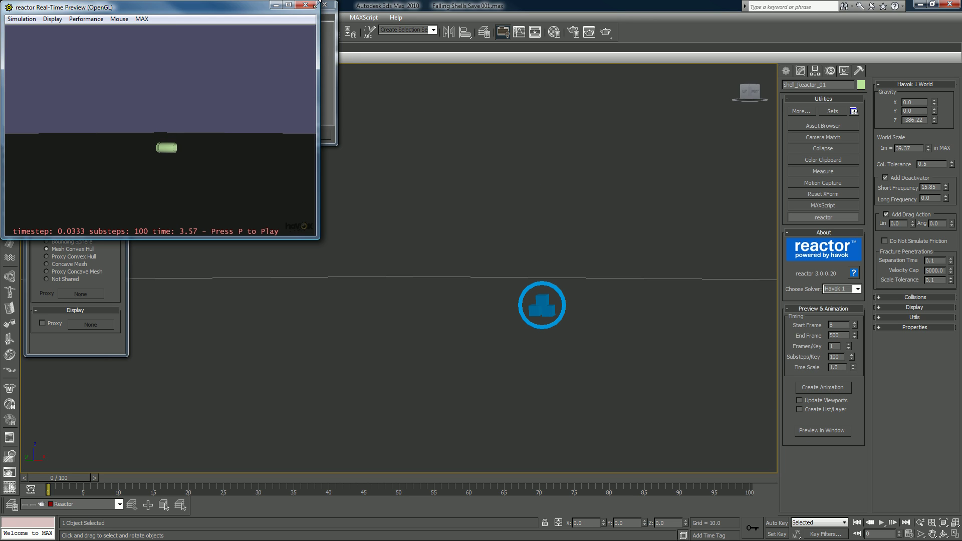
click(306, 5)
click(325, 4)
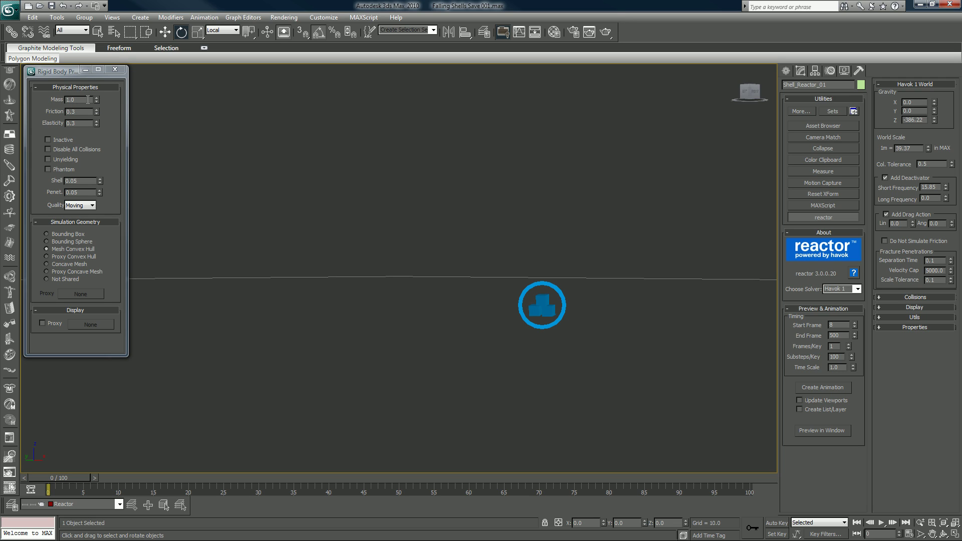
click(68, 123)
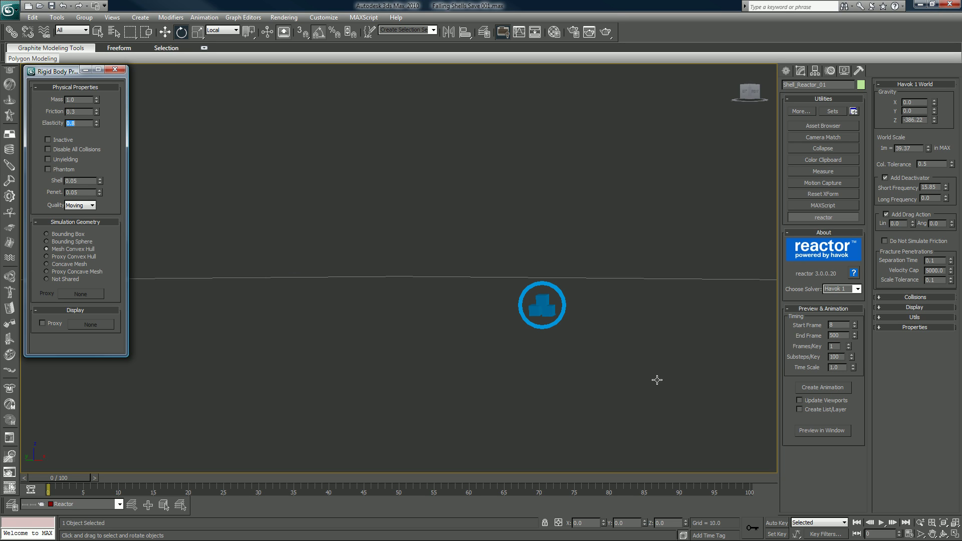
click(802, 430)
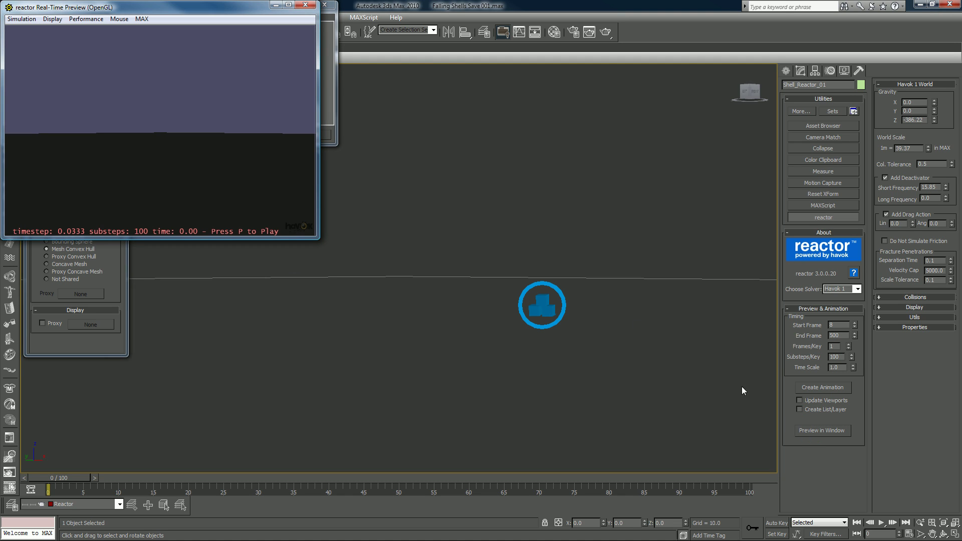
- Play the maximized preview until the shell bounces and rolls, then pause it
double_click(226, 8)
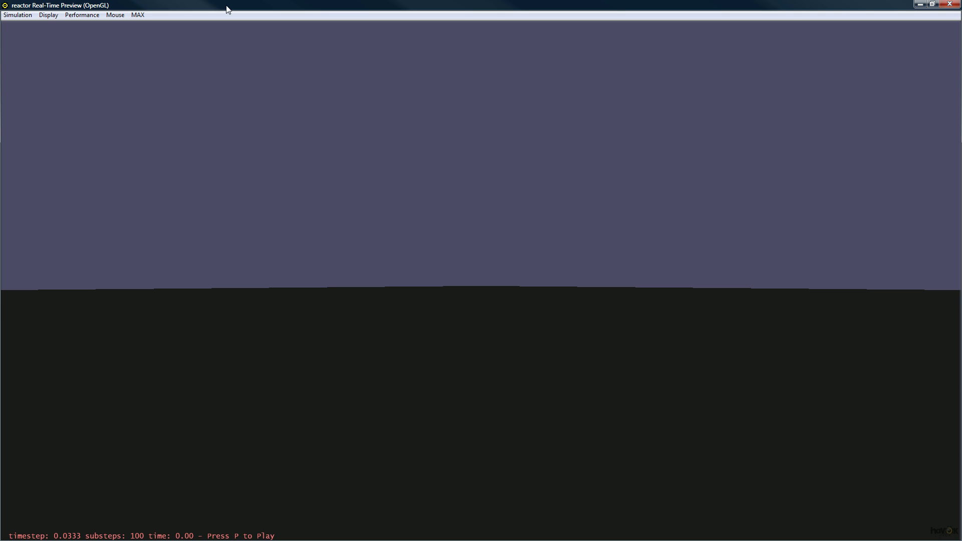
key(p)
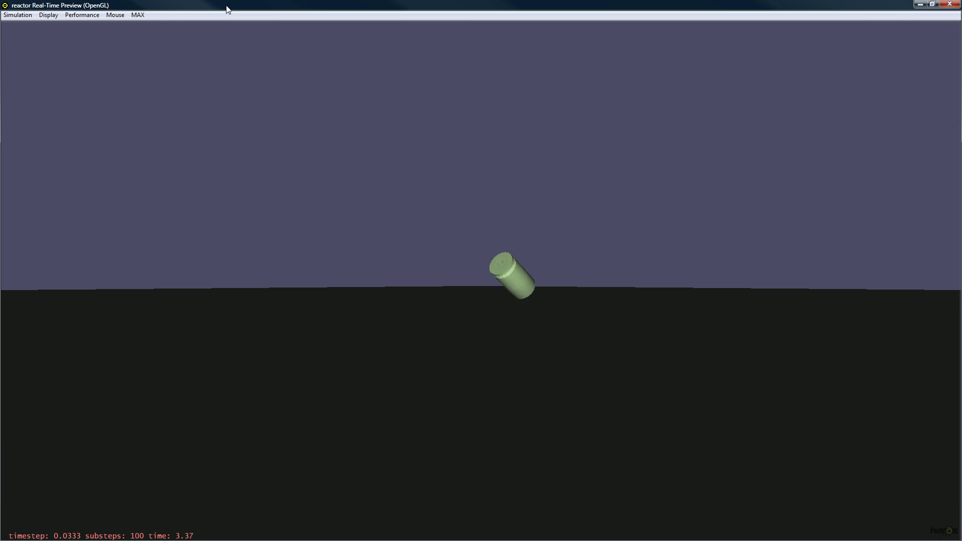
key(p)
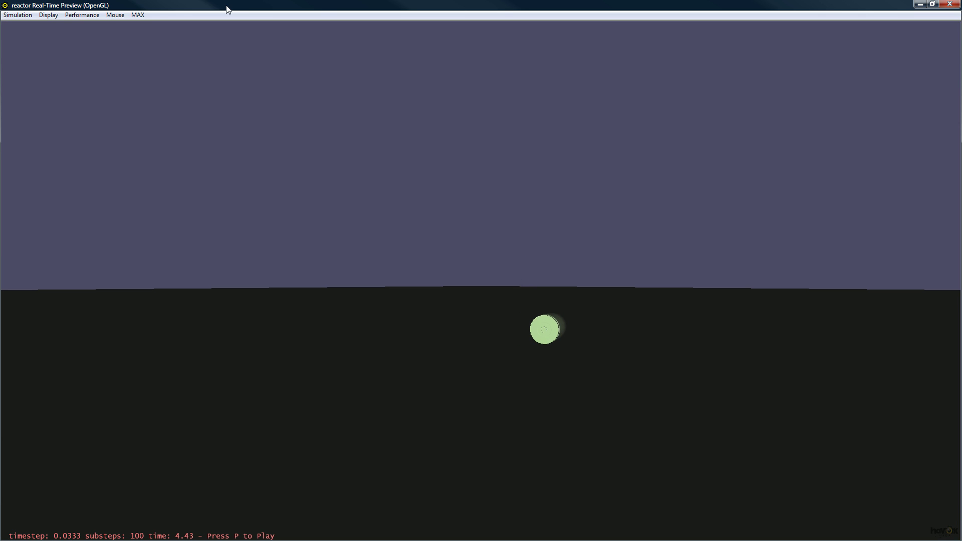
double_click(451, 5)
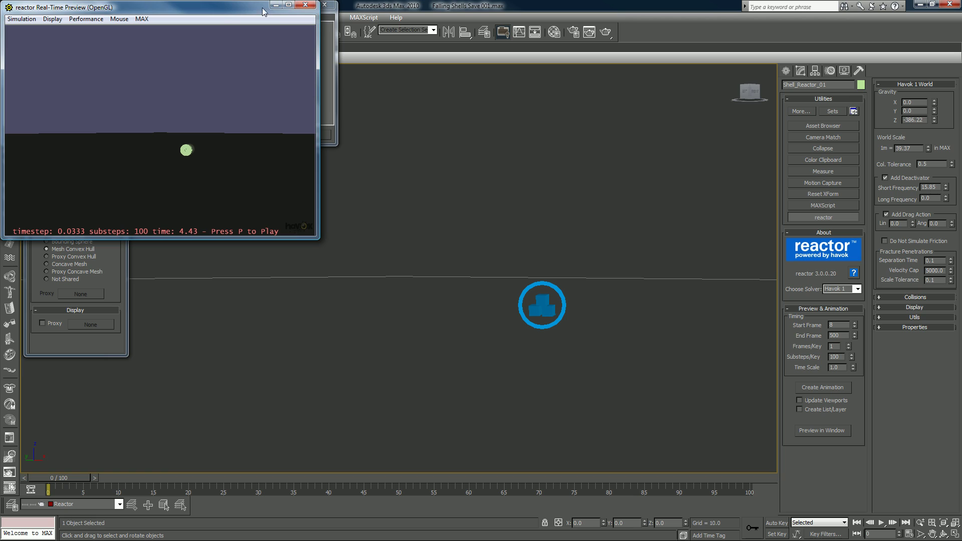
- Reset the simulation to time zero, replay it, and close the preview
click(125, 6)
double_click(125, 7)
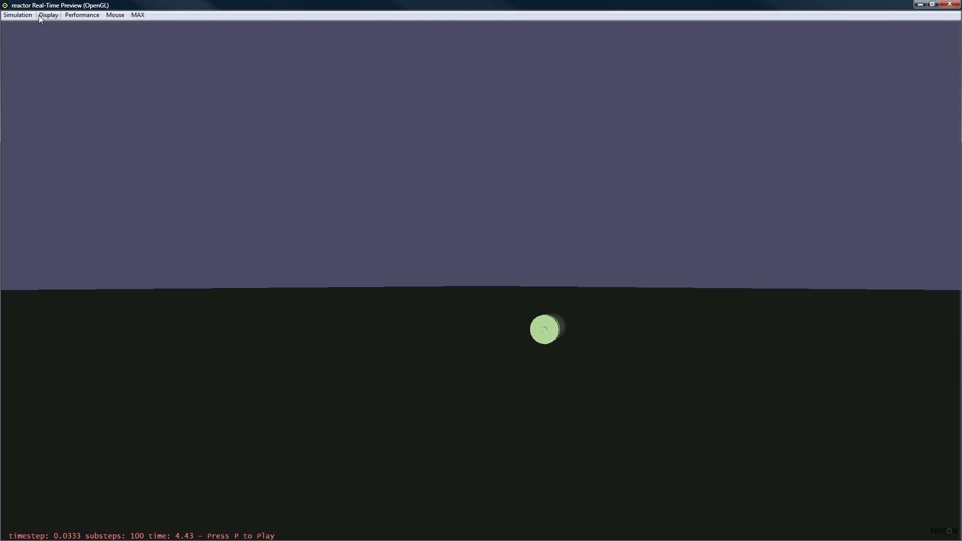
click(18, 15)
click(27, 37)
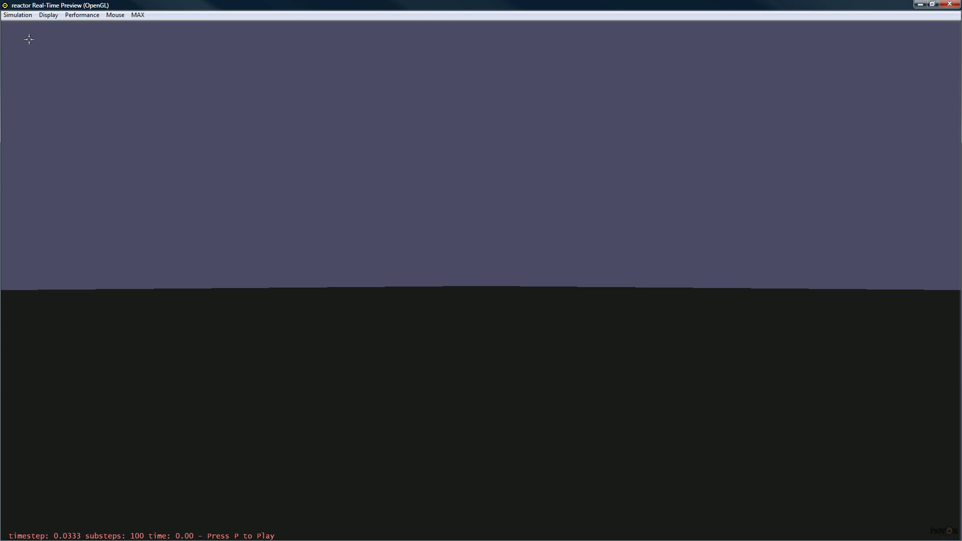
key(p)
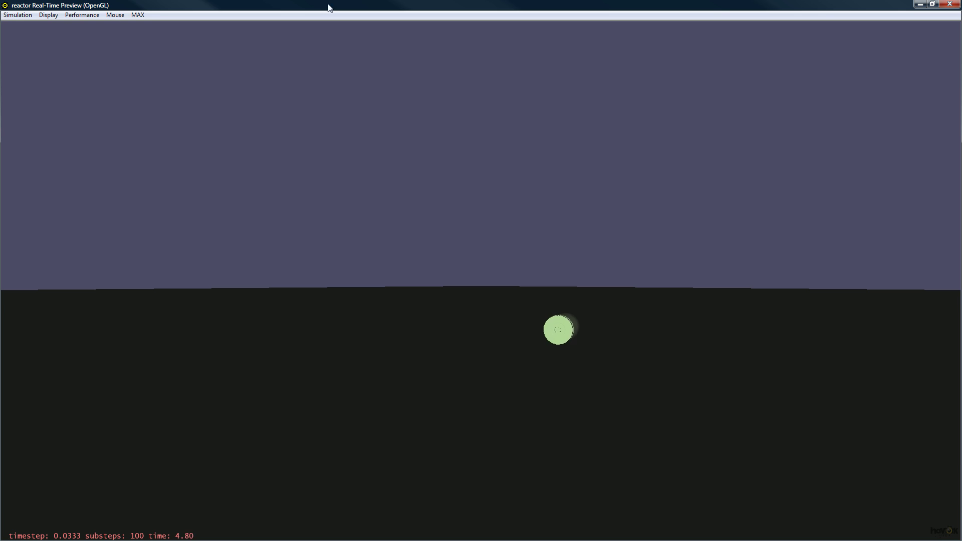
click(948, 5)
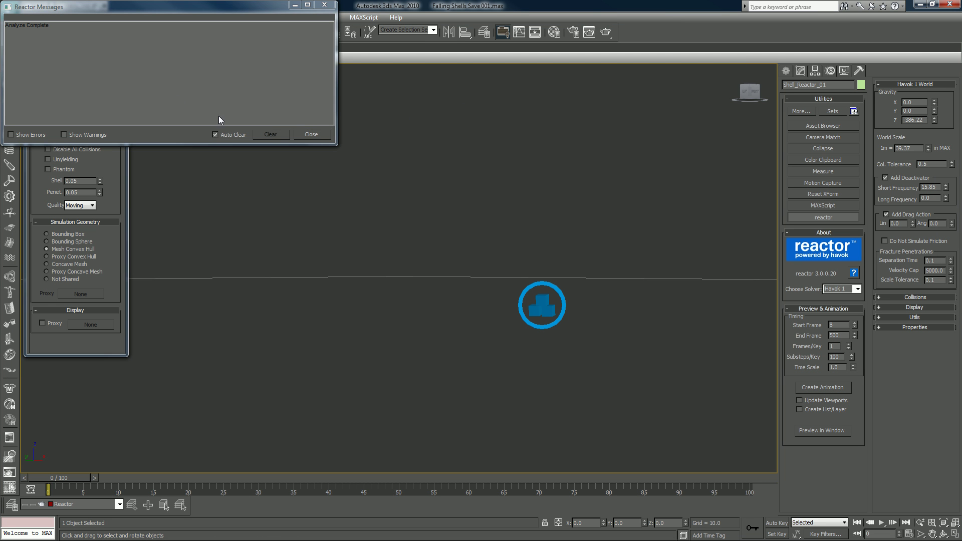
- Drag the Reactor Messages window off the right edge of the screen
drag(246, 9, 961, 311)
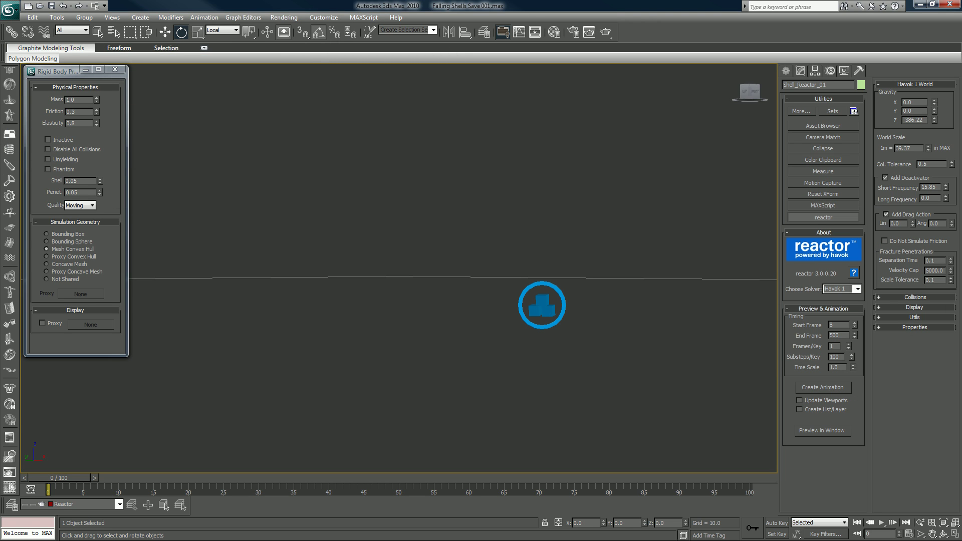